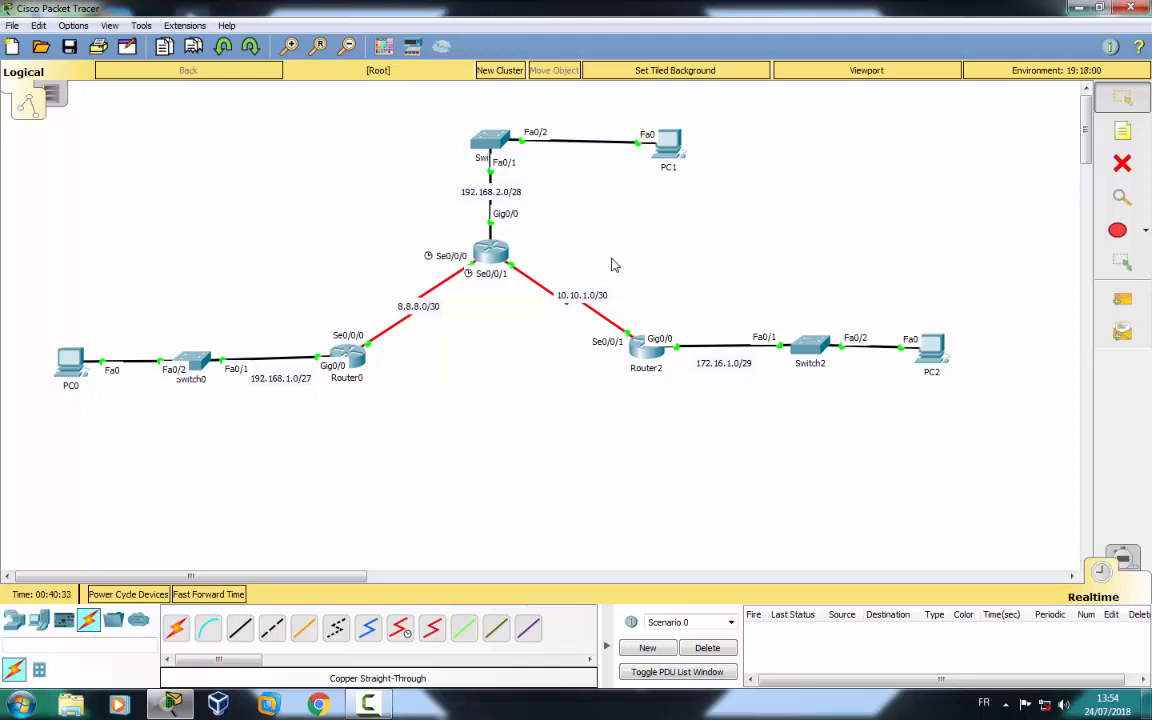
Test the serial links by sending simple PDUs from Router0 to Router1 and from Router1 to Router2.
{"action": "left_click", "coordinate": [1122, 299]}
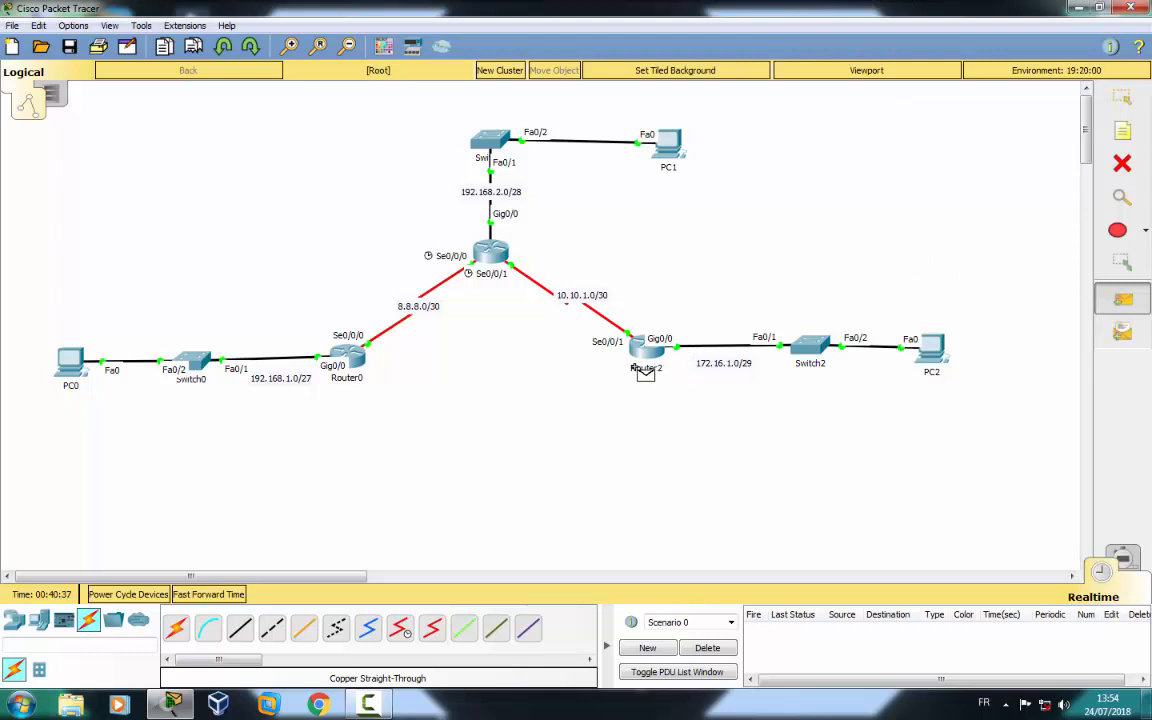
{"action": "left_click", "coordinate": [338, 345]}
{"action": "left_click", "coordinate": [489, 257]}
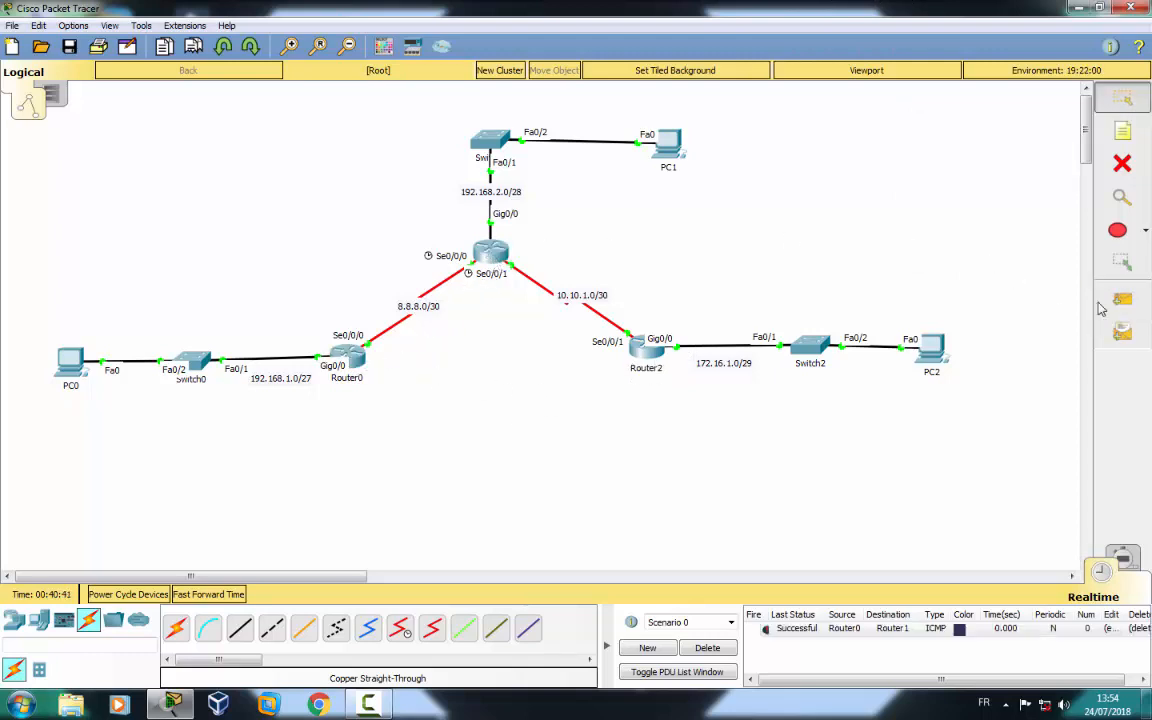
{"action": "left_click", "coordinate": [1135, 294]}
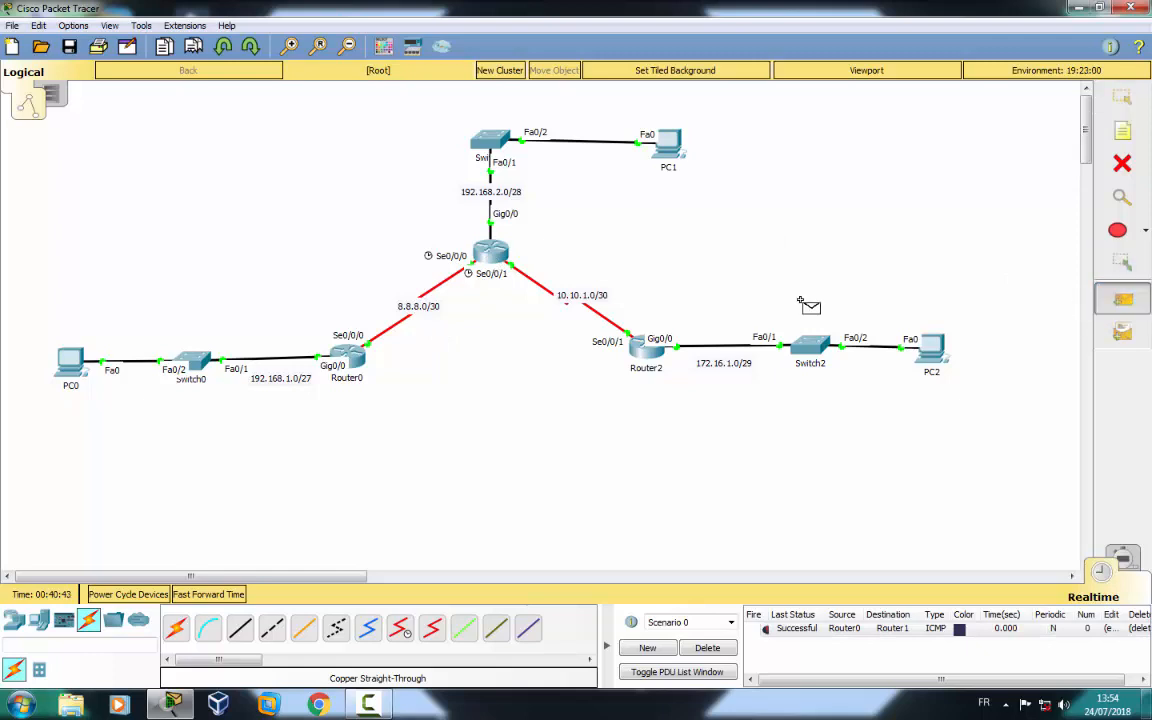
{"action": "left_click", "coordinate": [492, 254]}
{"action": "left_click", "coordinate": [648, 346]}
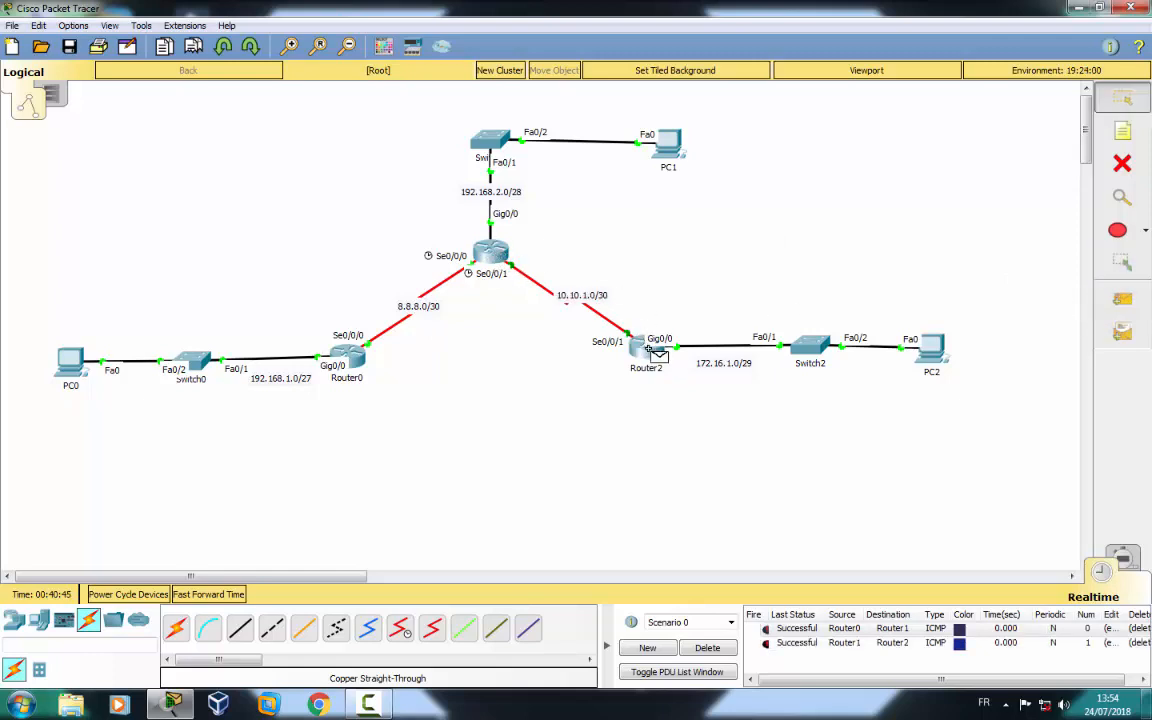
Send a simple PDU from PC2 to Router2 and delete the scenario's PDUs.
{"action": "left_click", "coordinate": [1133, 303]}
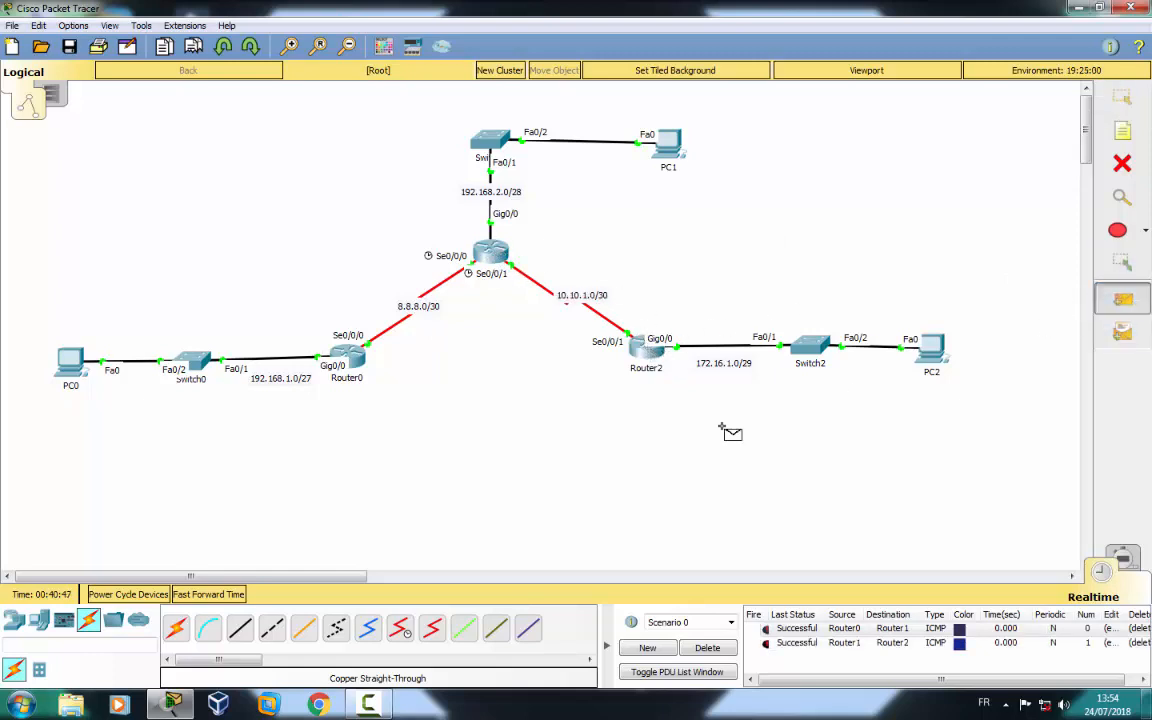
{"action": "left_click", "coordinate": [935, 352]}
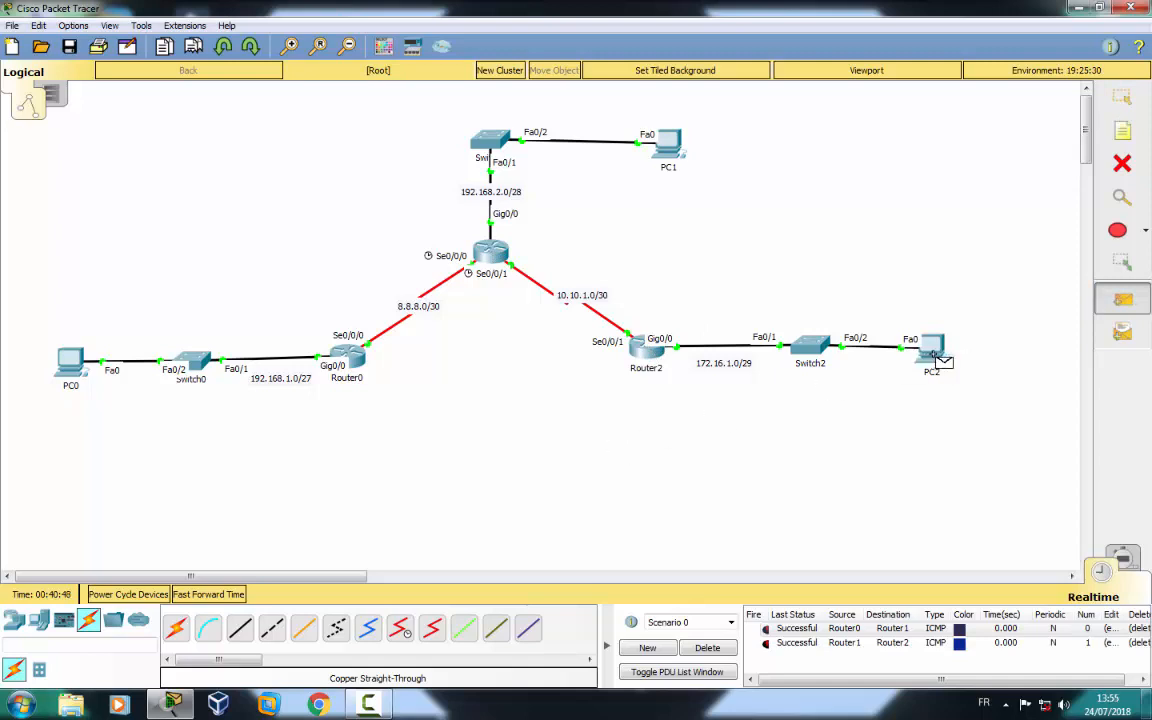
{"action": "left_click", "coordinate": [641, 346]}
{"action": "left_click", "coordinate": [736, 648]}
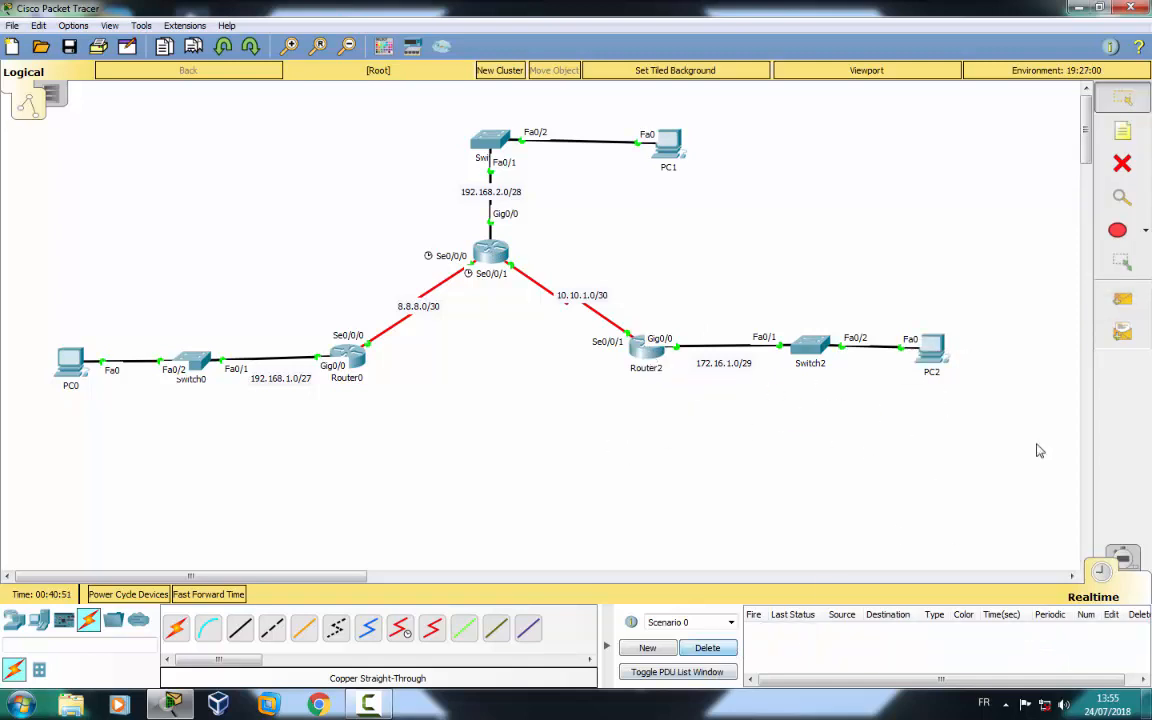
Send a simple PDU from PC1 to Router1 and clear it from the scenario.
{"action": "left_click", "coordinate": [1122, 298]}
{"action": "left_click", "coordinate": [668, 146]}
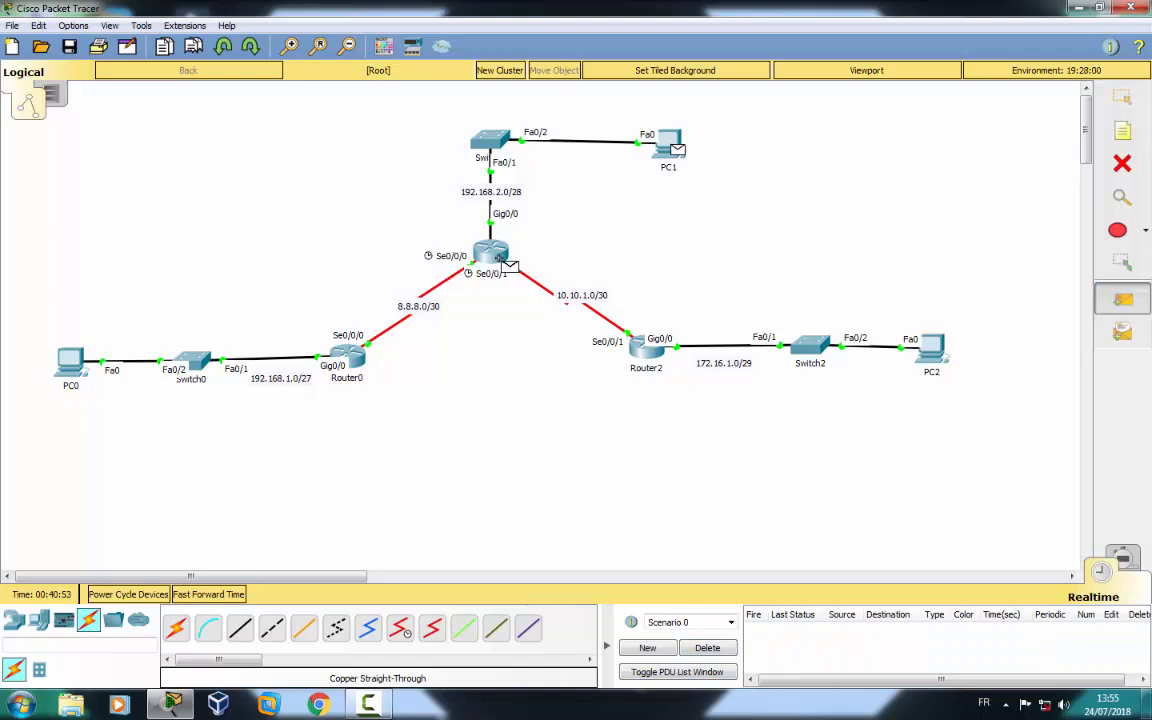
{"action": "left_click", "coordinate": [470, 240]}
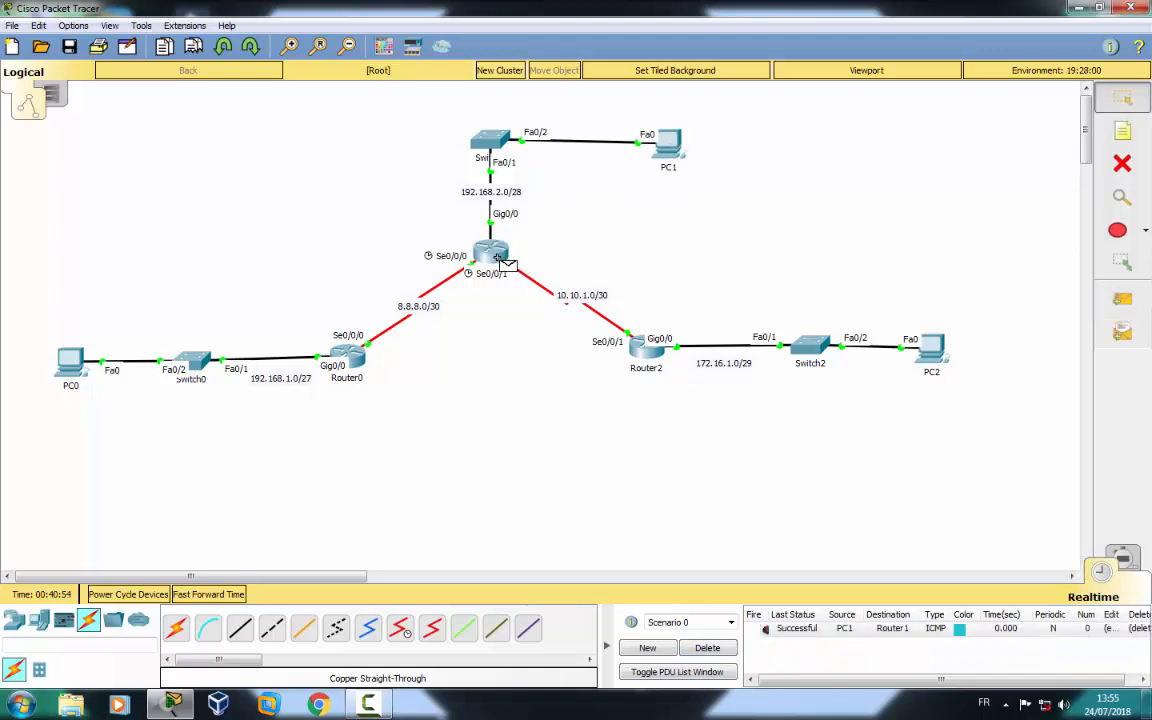
{"action": "left_click", "coordinate": [707, 648]}
Send a simple PDU from PC0 to Router0 and clear it from the scenario.
{"action": "left_click", "coordinate": [1122, 298]}
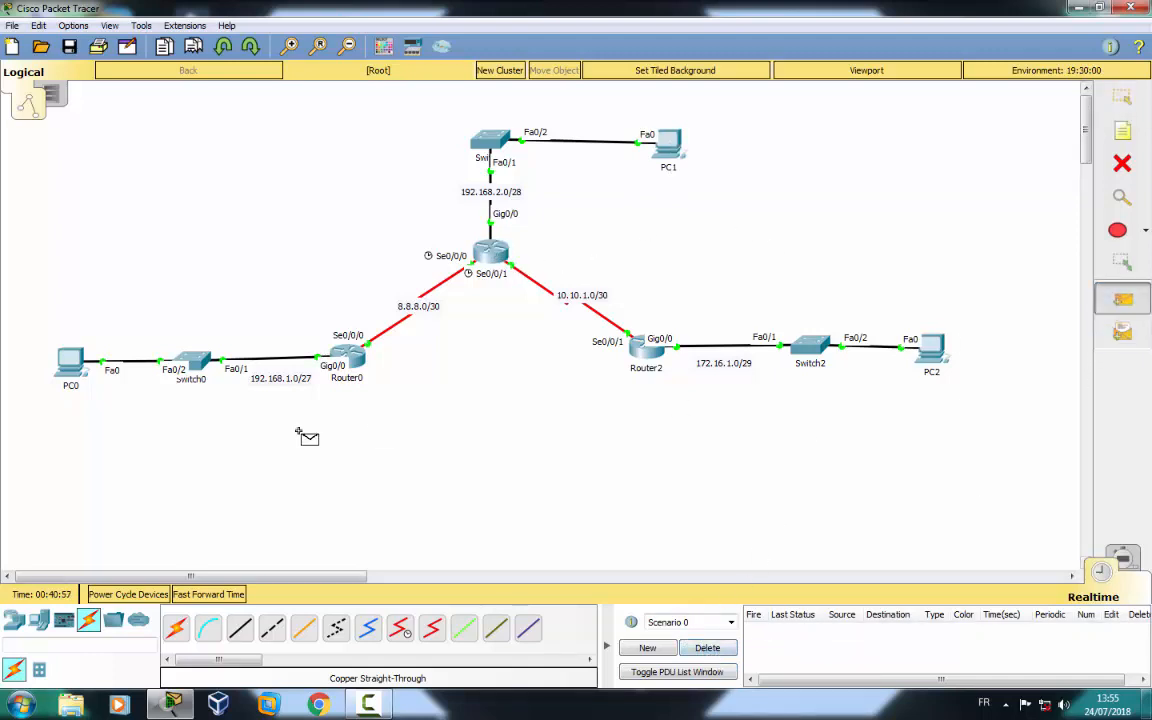
{"action": "left_click", "coordinate": [70, 360]}
{"action": "left_click", "coordinate": [357, 352]}
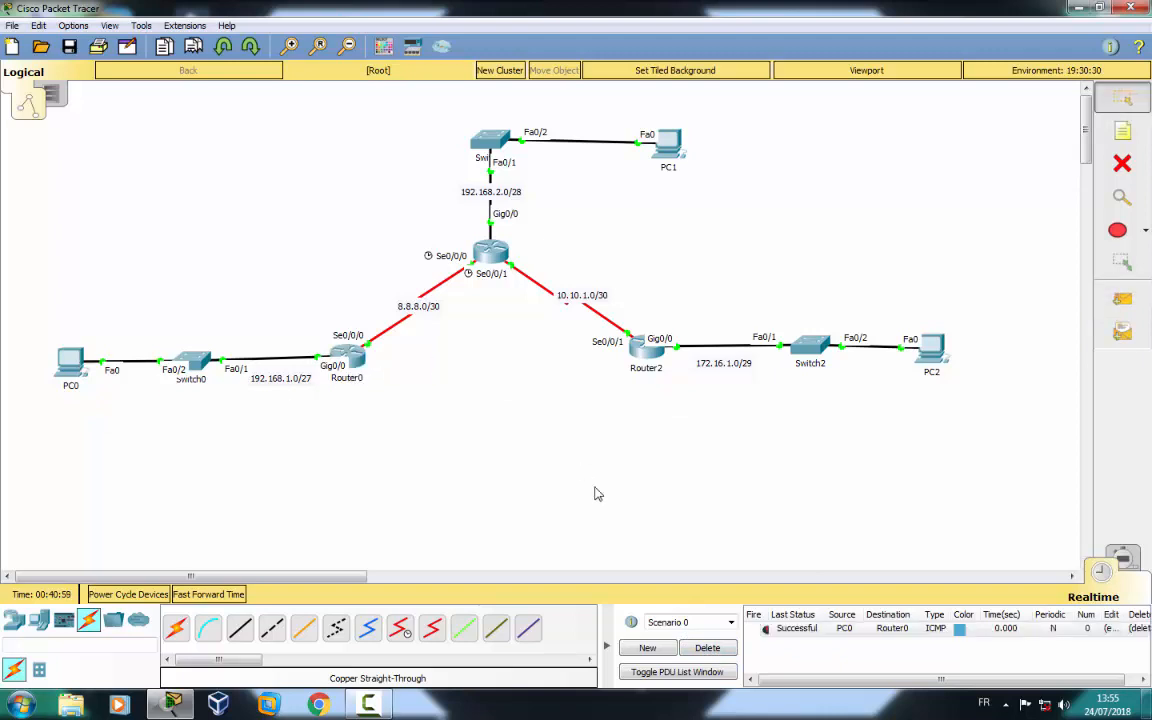
{"action": "left_click", "coordinate": [707, 648]}
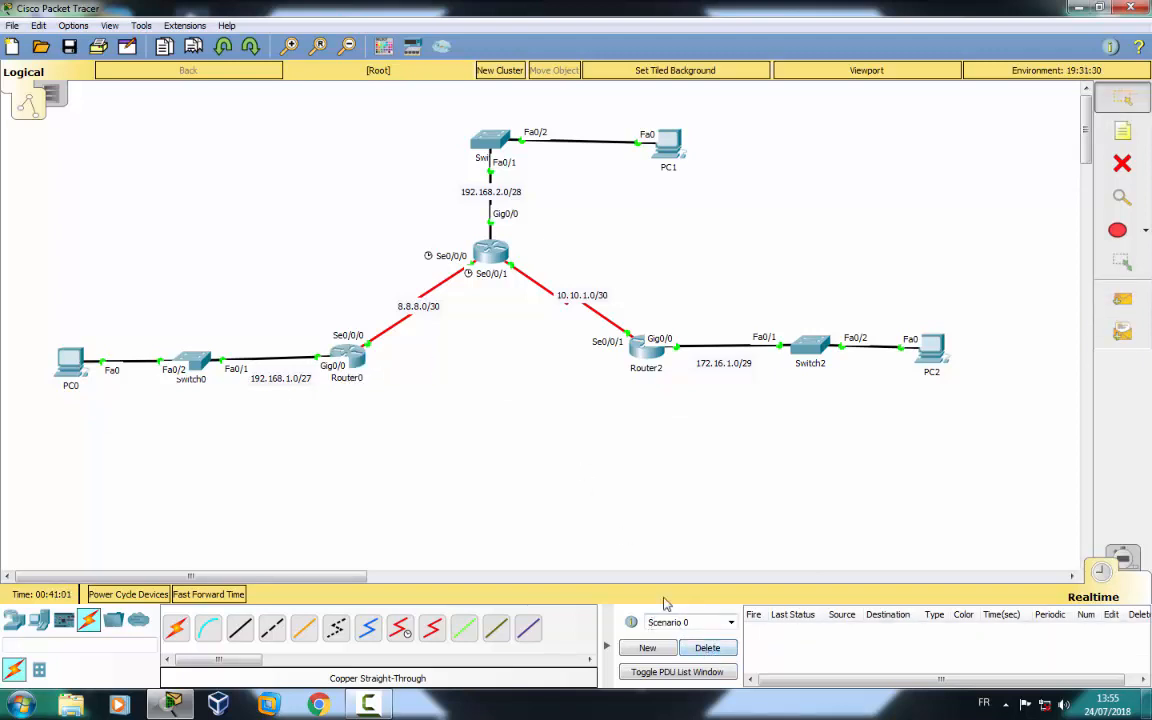
Test connectivity between LANs with simple PDUs from PC0 to PC1 and from PC0 to PC2, clearing the scenario at the end.
{"action": "left_click", "coordinate": [1122, 298]}
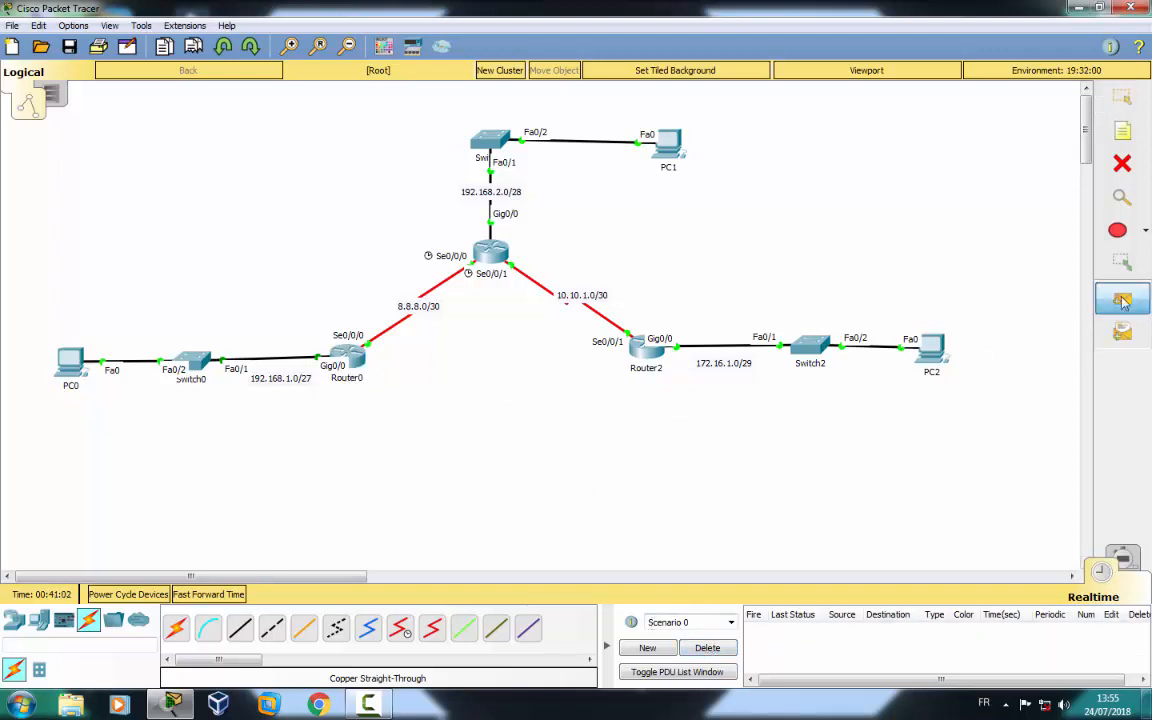
{"action": "left_click", "coordinate": [70, 362]}
{"action": "left_click", "coordinate": [668, 146]}
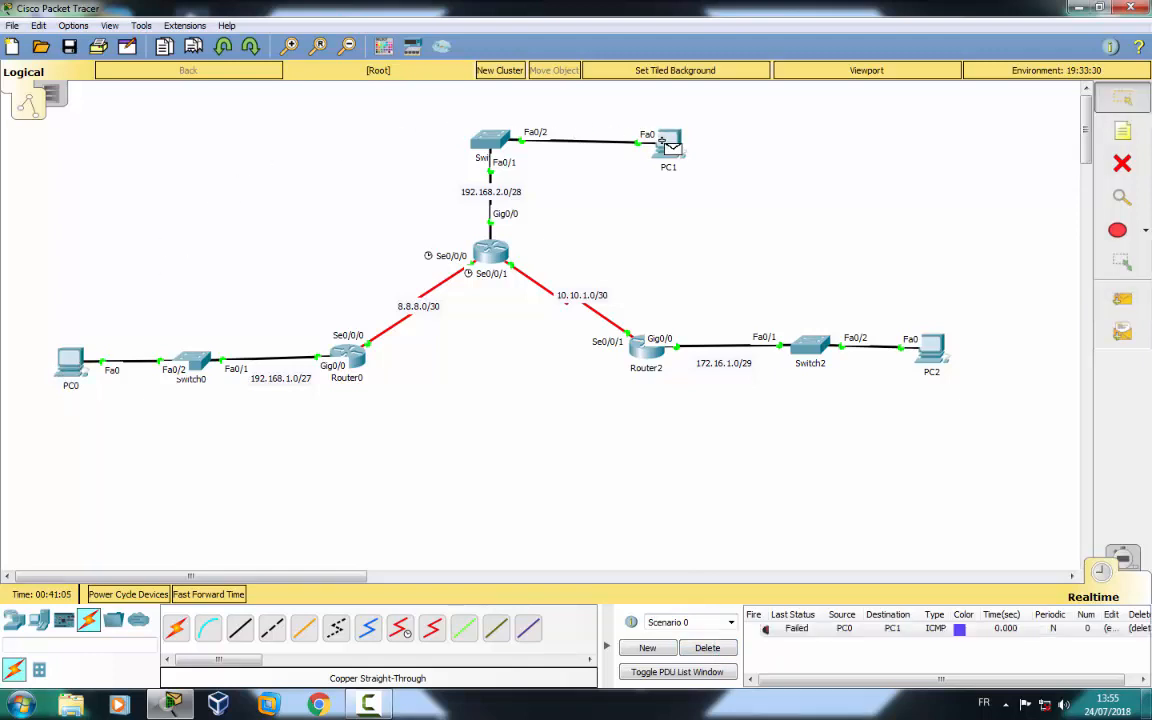
{"action": "left_click", "coordinate": [70, 360]}
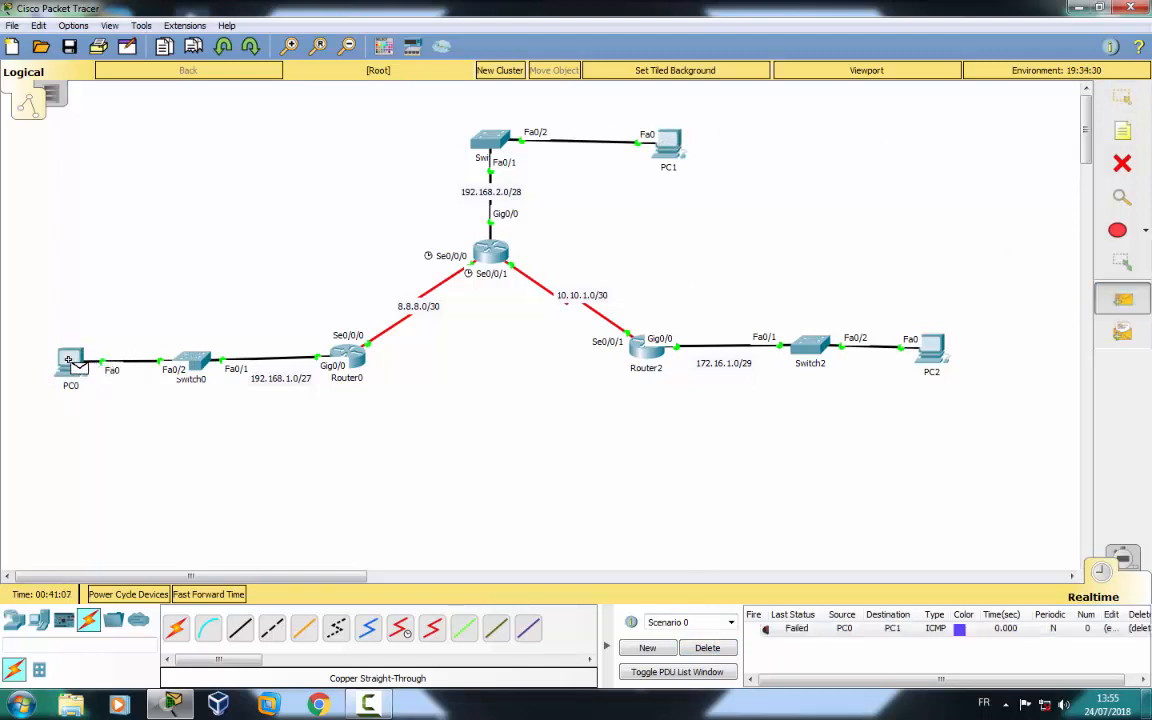
{"action": "left_click", "coordinate": [933, 349]}
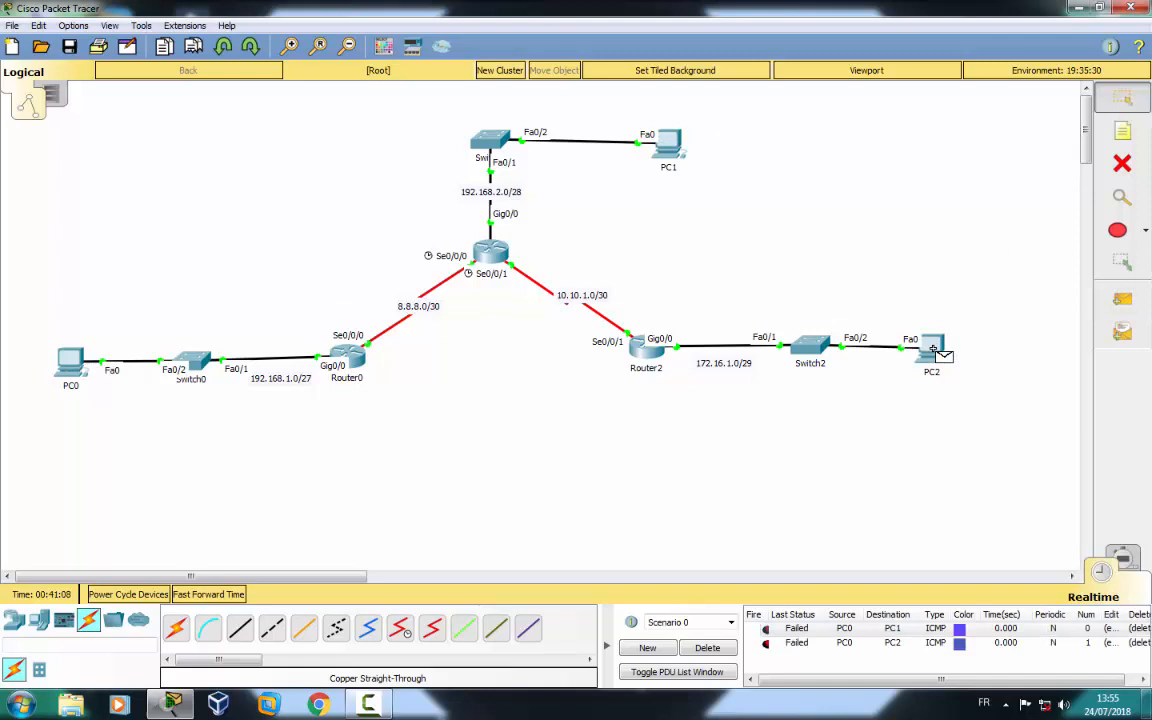
{"action": "left_click", "coordinate": [705, 648]}
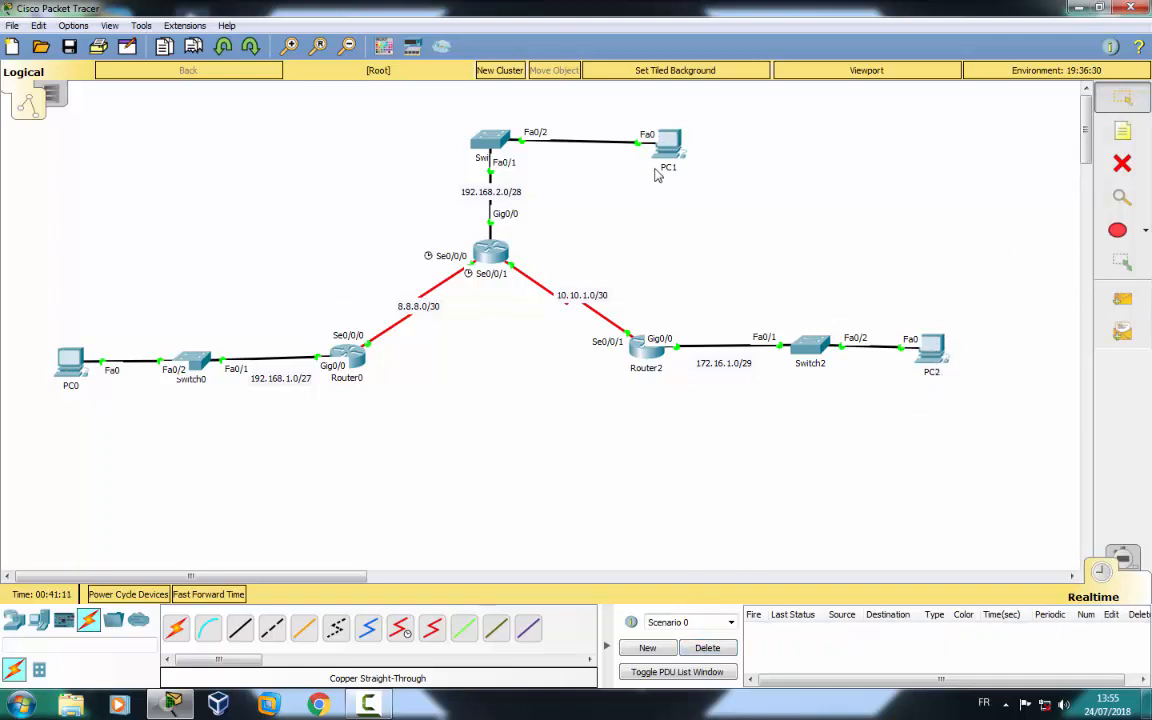
Send a simple PDU from PC2 to PC1 and clear it from the scenario.
{"action": "left_click", "coordinate": [1122, 299]}
{"action": "left_click", "coordinate": [940, 352]}
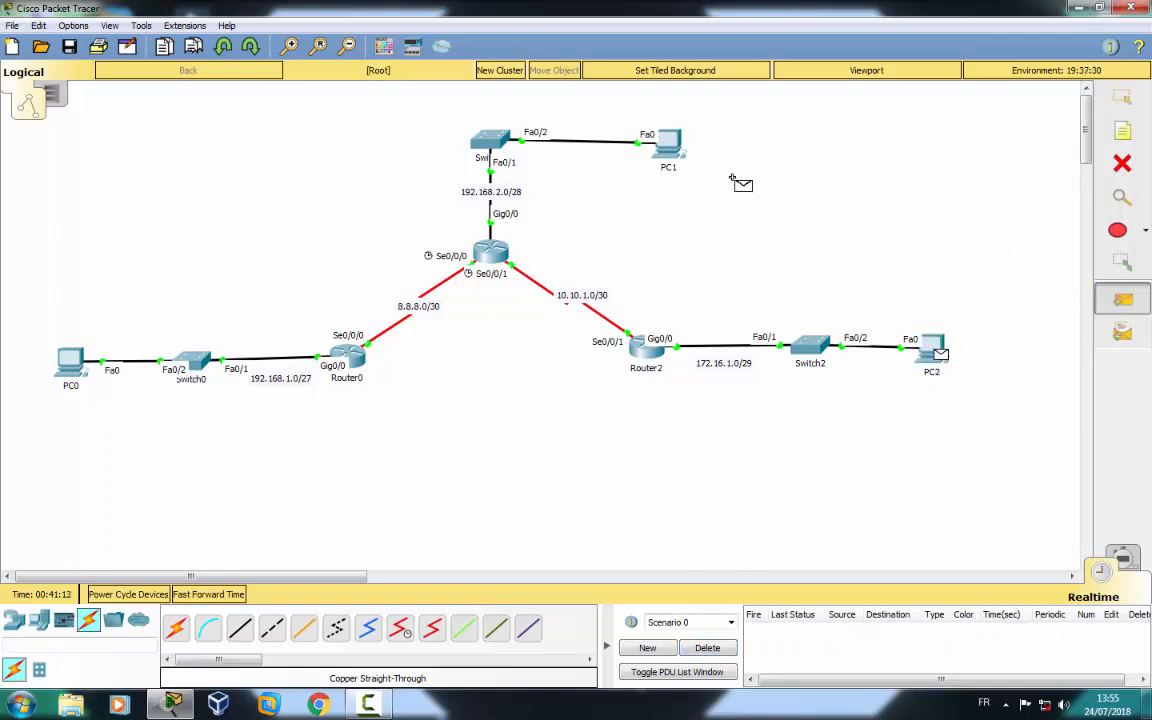
{"action": "left_click", "coordinate": [665, 143]}
{"action": "left_click", "coordinate": [712, 646]}
Send a simple PDU from Router2 to Router0 and clear it from the scenario.
{"action": "left_click", "coordinate": [1122, 299]}
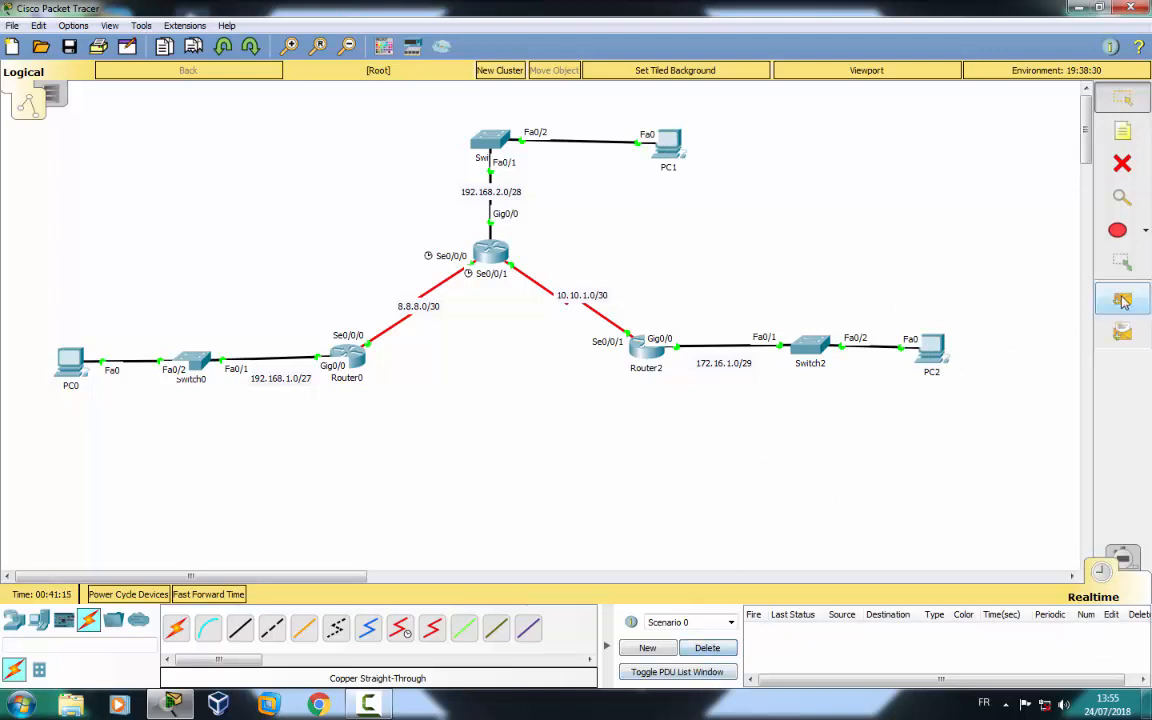
{"action": "left_click", "coordinate": [640, 345]}
{"action": "left_click", "coordinate": [352, 356]}
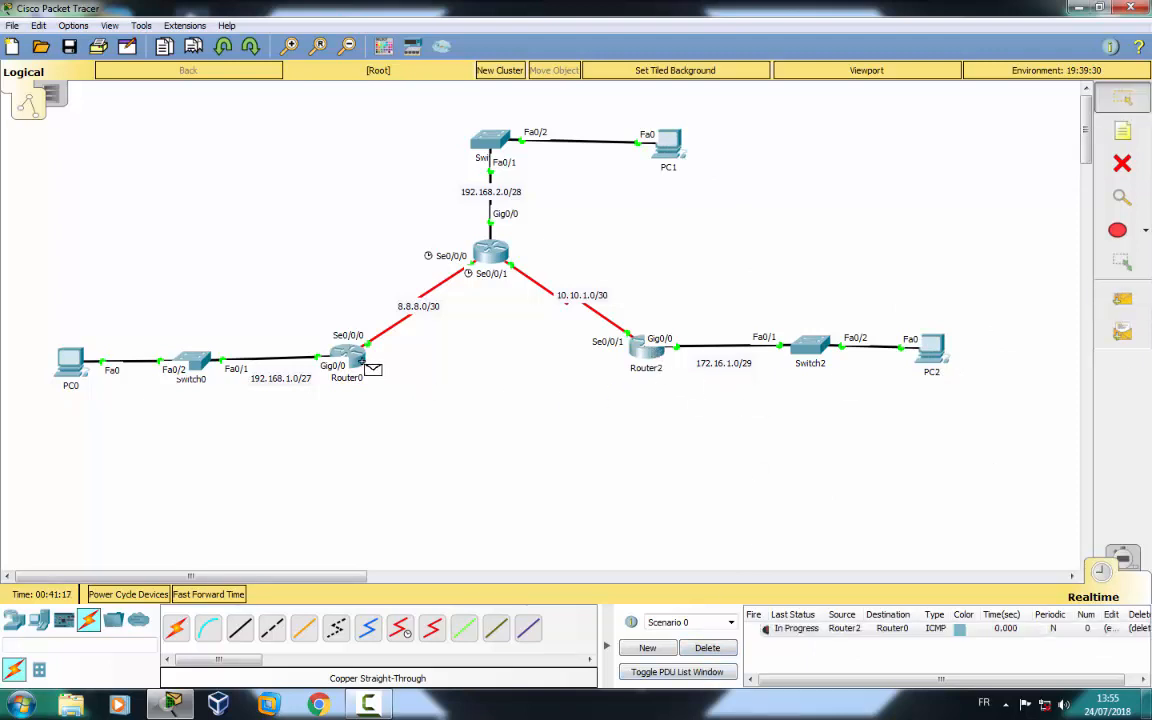
{"action": "left_click", "coordinate": [708, 647]}
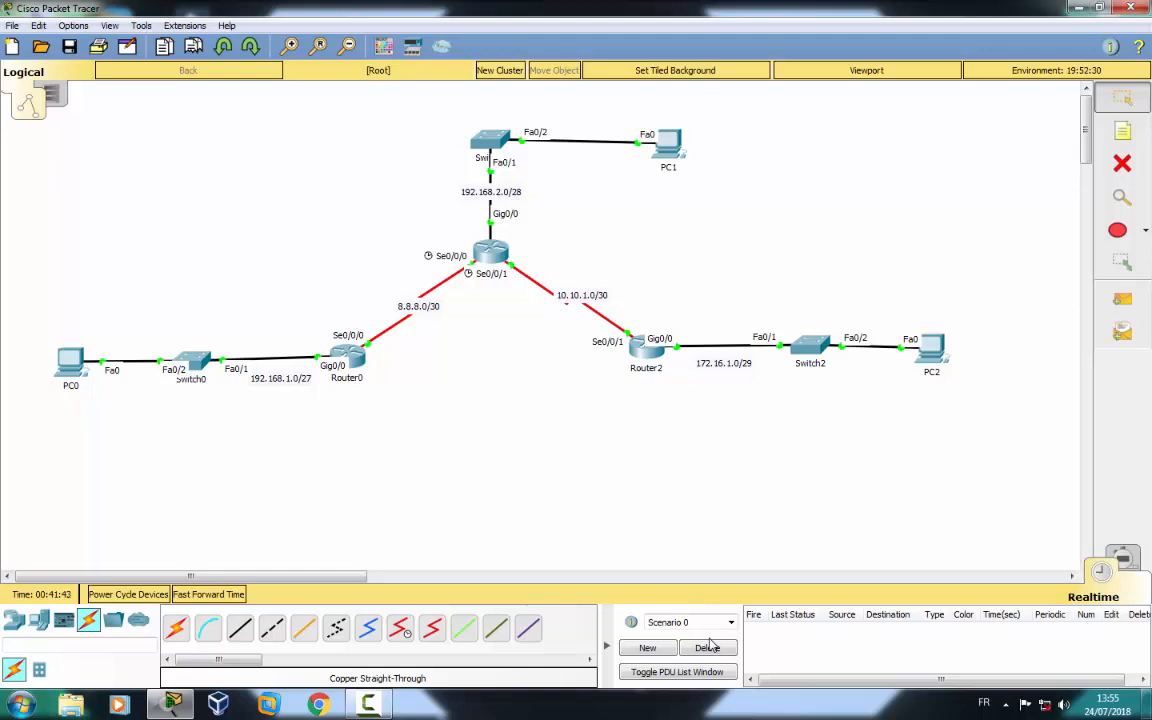
Open Router0's command line beside the topology and enter global configuration mode with en and conf t.
{"action": "left_click", "coordinate": [348, 355]}
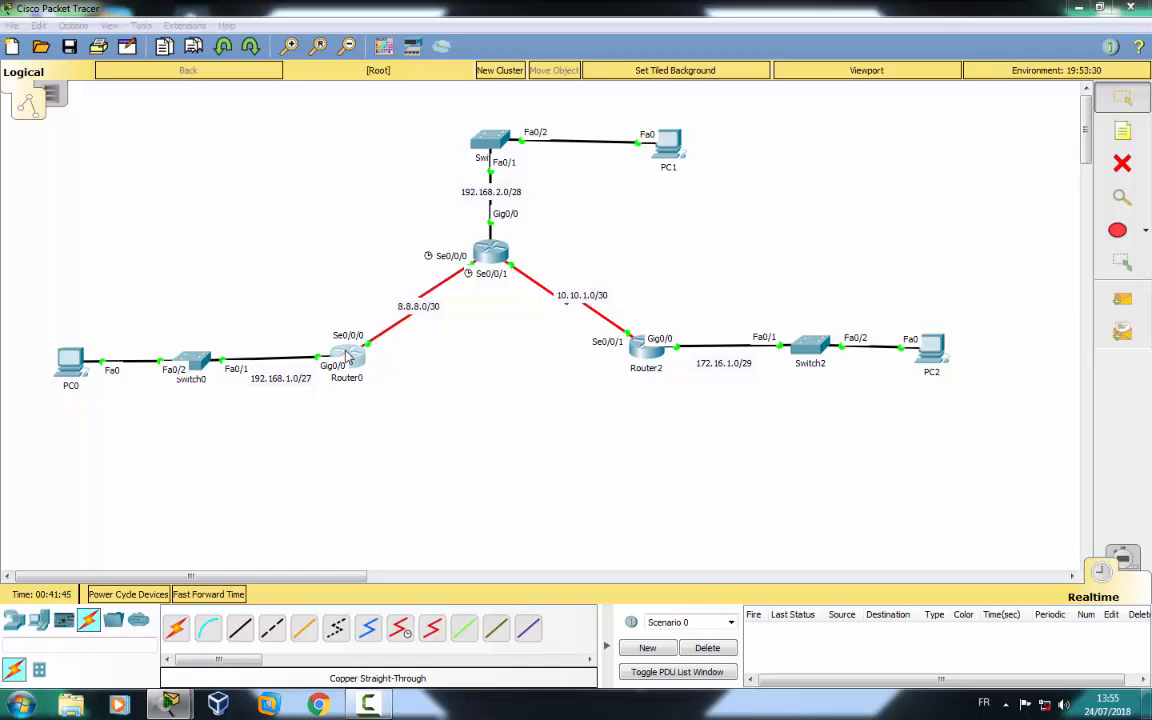
{"action": "left_click", "coordinate": [476, 140]}
{"action": "left_click_drag", "start_coordinate": [452, 98], "coordinate": [879, 90]}
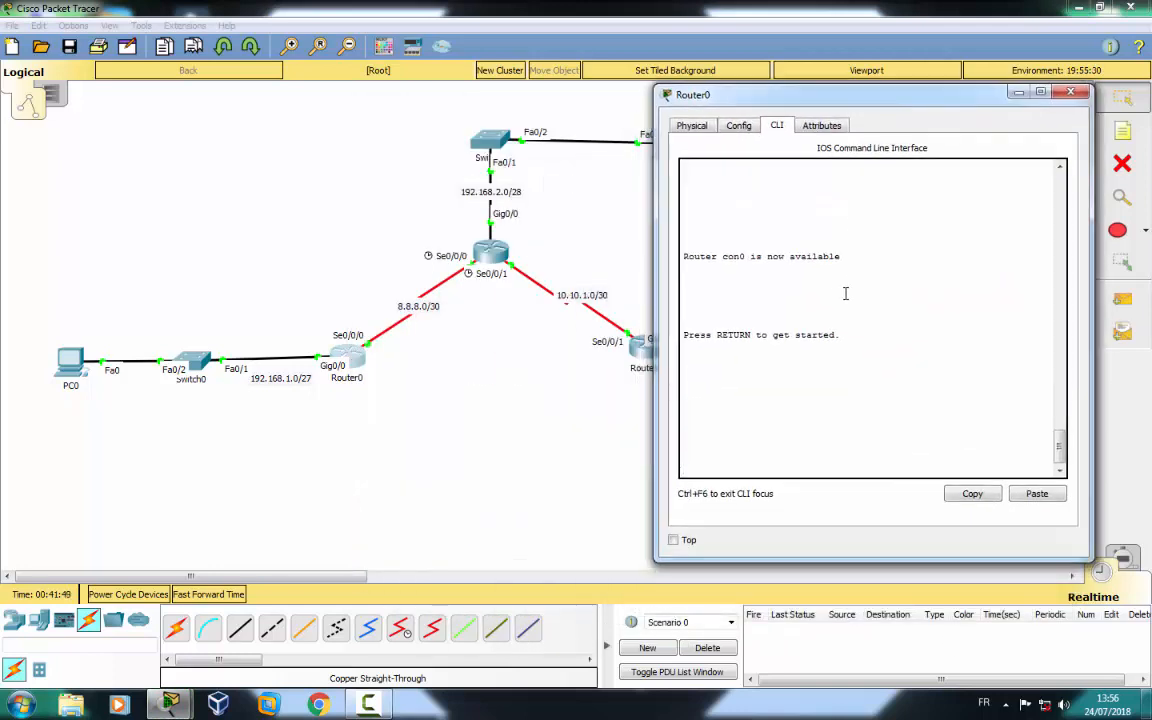
{"action": "key", "text": "Return"}
{"action": "type", "text": "en"}
{"action": "key", "text": "Return"}
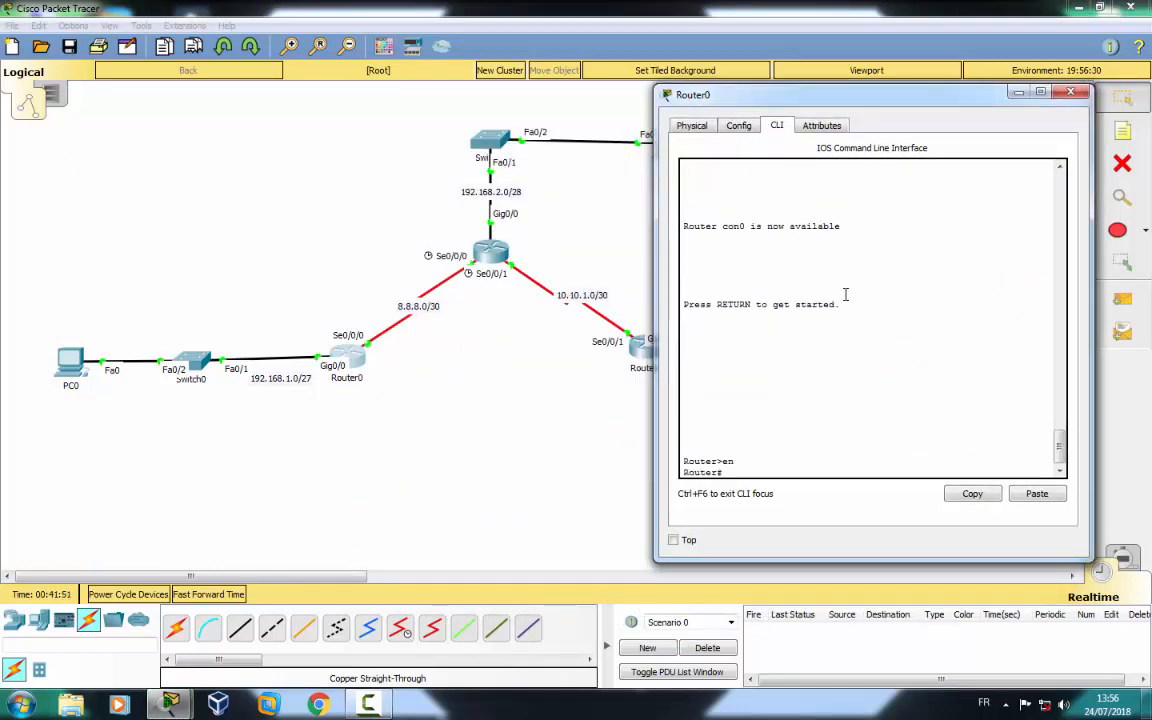
{"action": "type", "text": "conf t"}
{"action": "key", "text": "Return"}
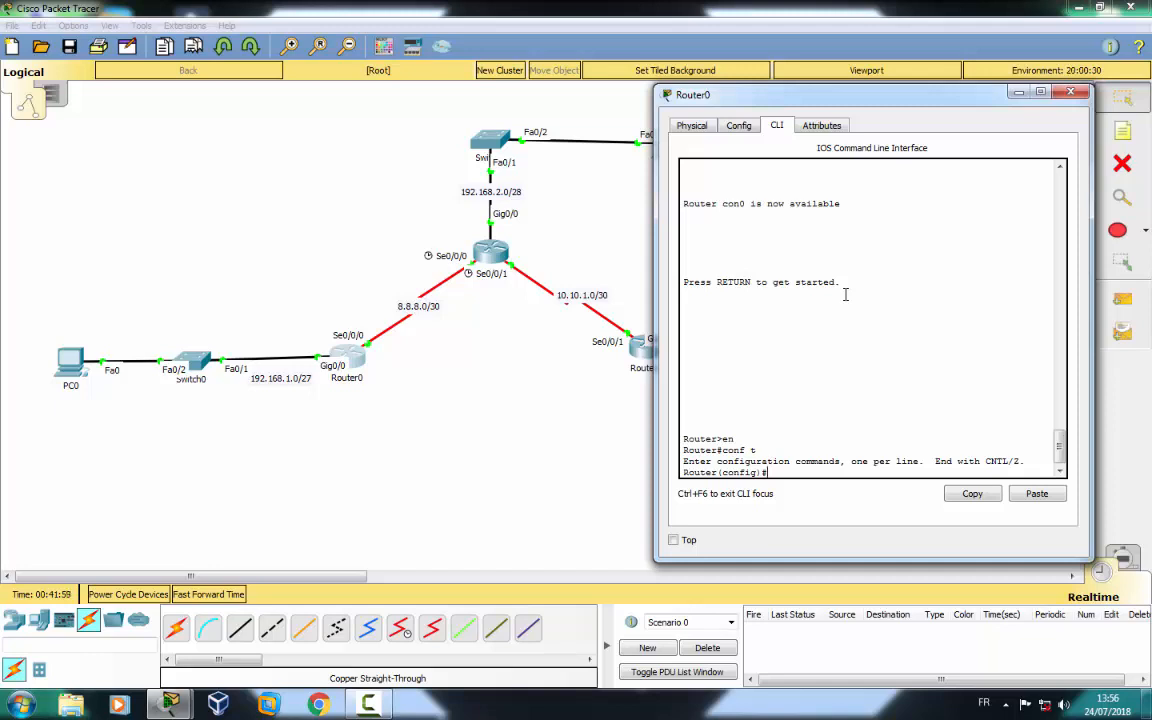
Enable RIP routing on Router0 and set it to version 2.
{"action": "type", "text": "router rip"}
{"action": "key", "text": "Return"}
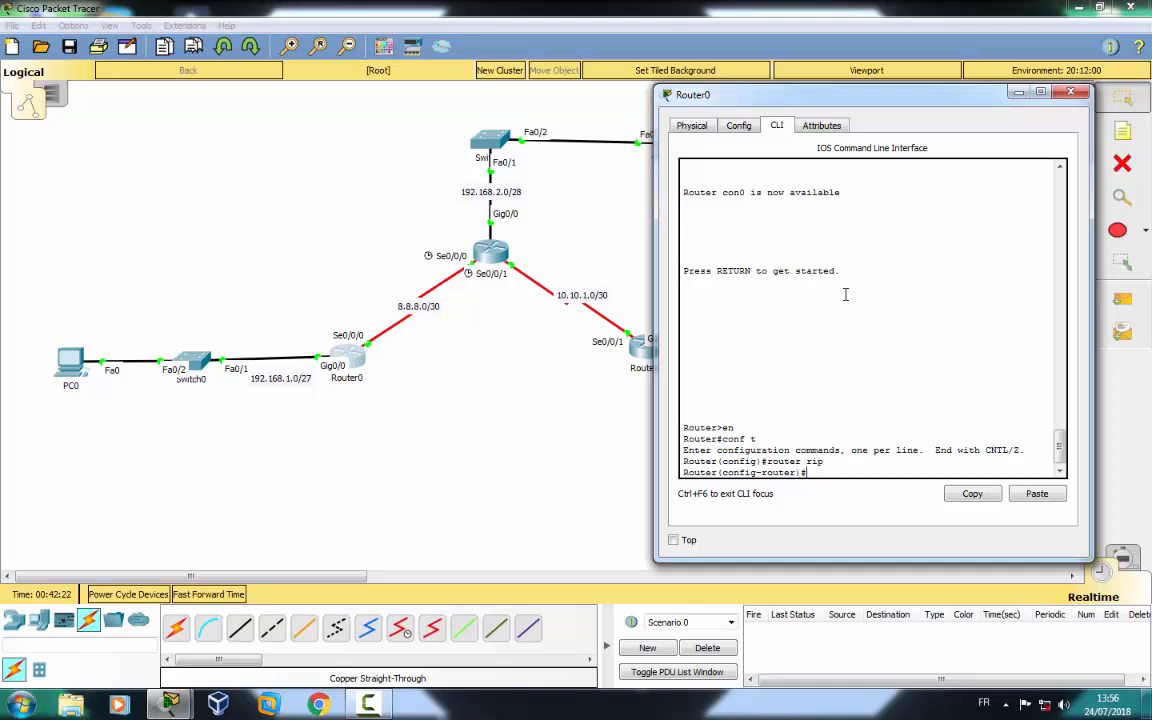
{"action": "type", "text": "version 2"}
{"action": "key", "text": "Return"}
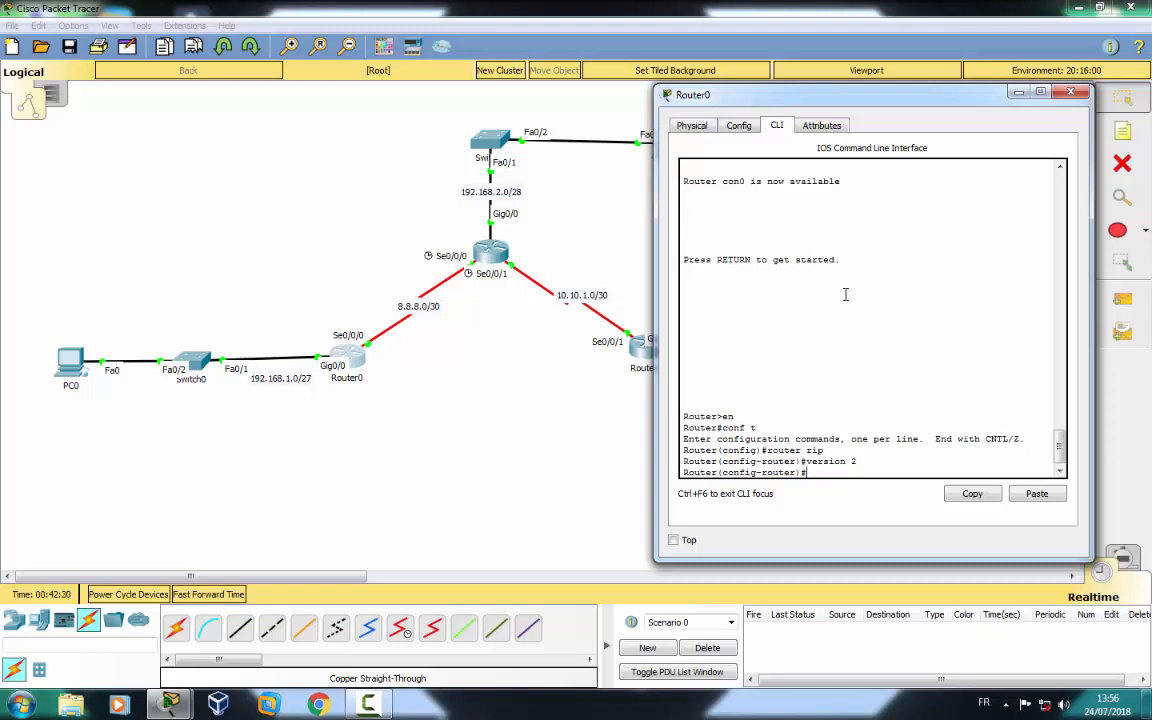
Advertise networks 8.8.8.0 and 192.168.1.0 in Router0's RIP configuration and exit the routing mode.
{"action": "type", "text": "network"}
{"action": "type", "text": "8.8.8.0"}
{"action": "key", "text": "Return"}
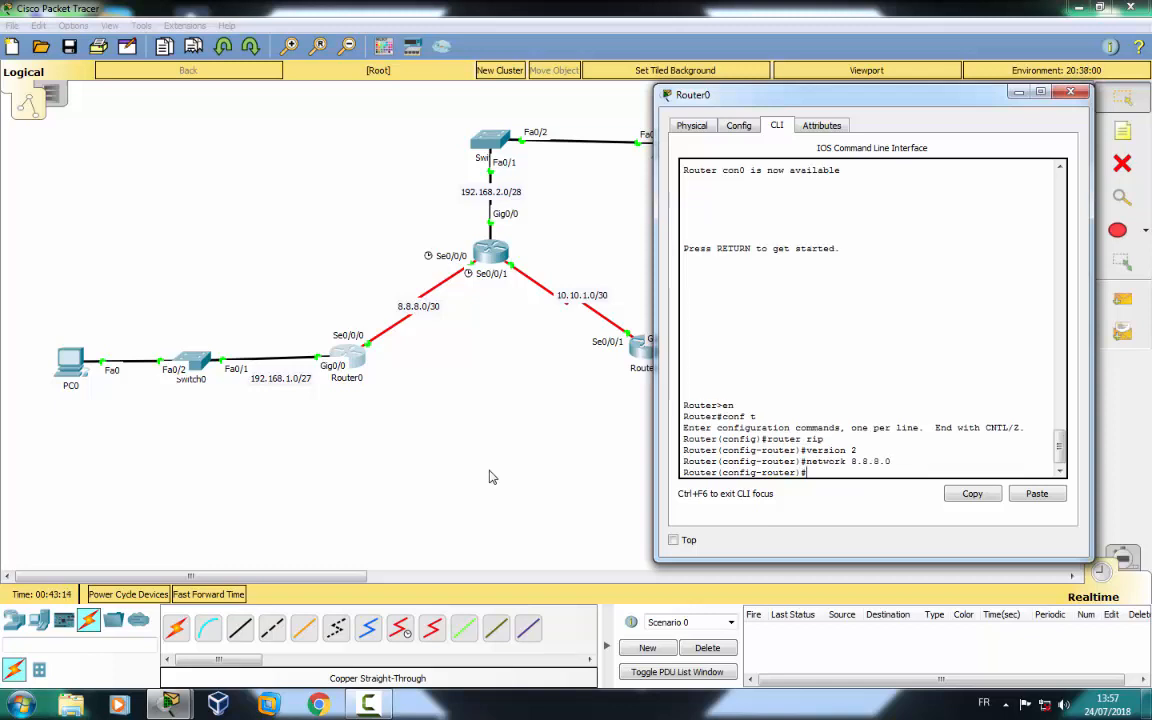
{"action": "type", "text": "network 192.168.1.0"}
{"action": "key", "text": "Return"}
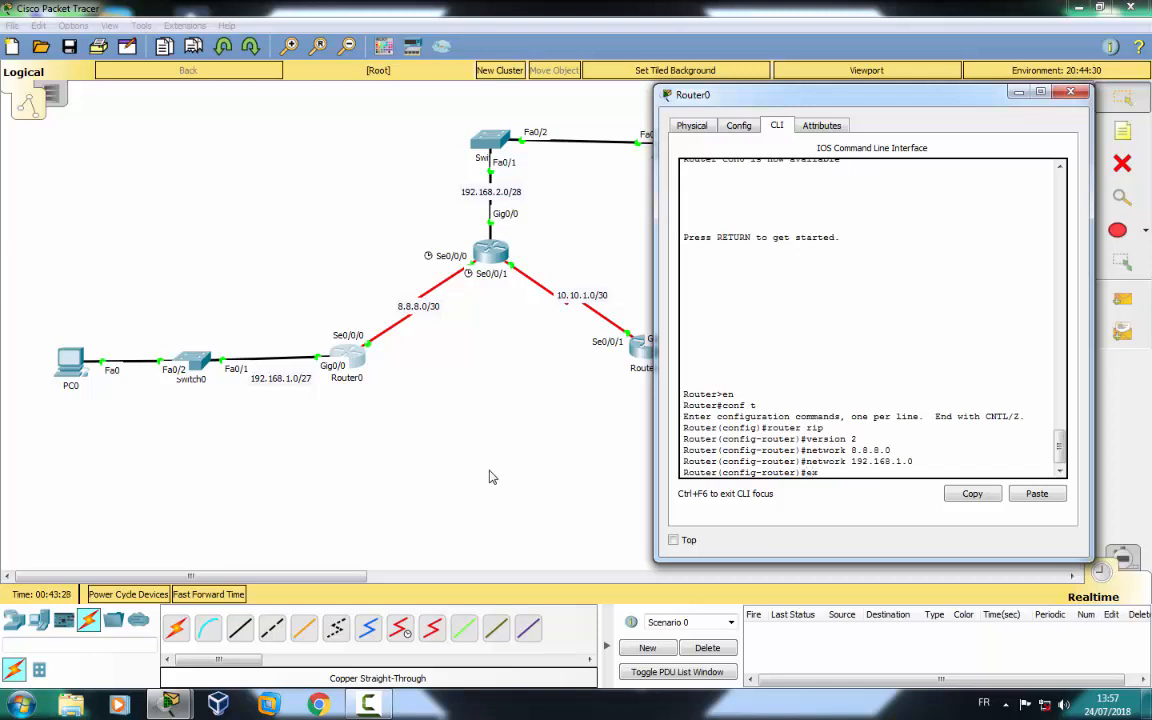
{"action": "type", "text": "ex"}
{"action": "key", "text": "Return"}
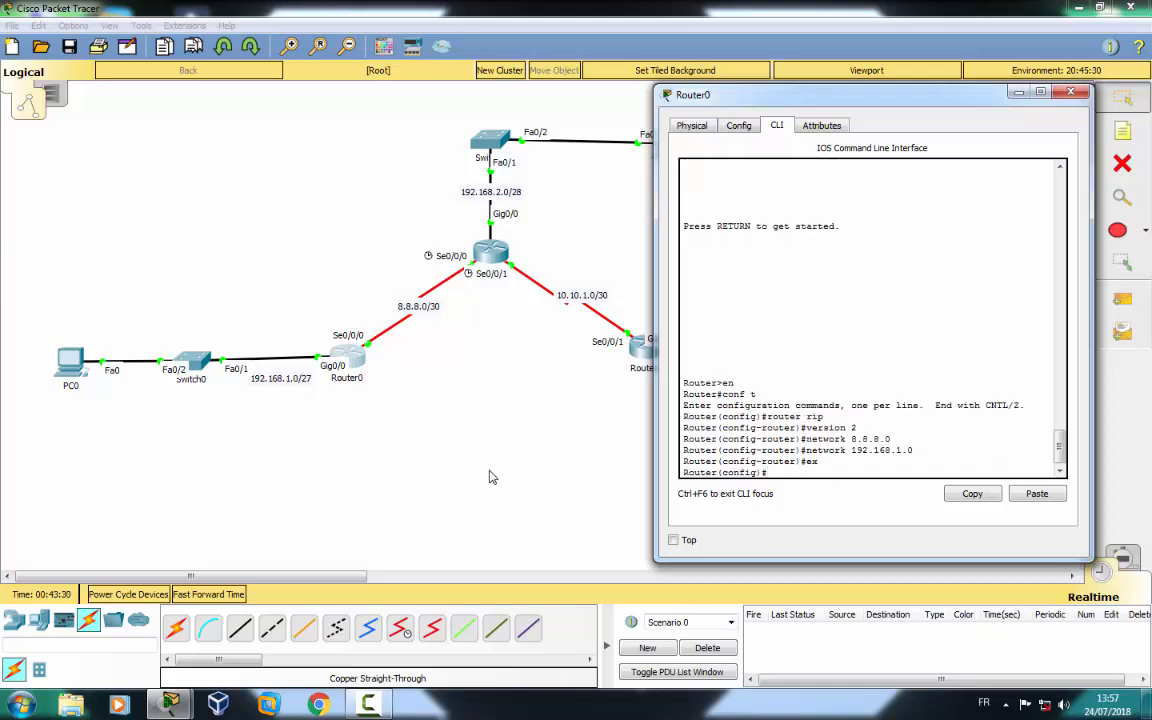
Open Router1's command line beside the topology and enter global configuration mode with en and conf t.
{"action": "left_click", "coordinate": [487, 253]}
{"action": "left_click_drag", "start_coordinate": [502, 120], "coordinate": [843, 91]}
{"action": "left_click", "coordinate": [772, 118]}
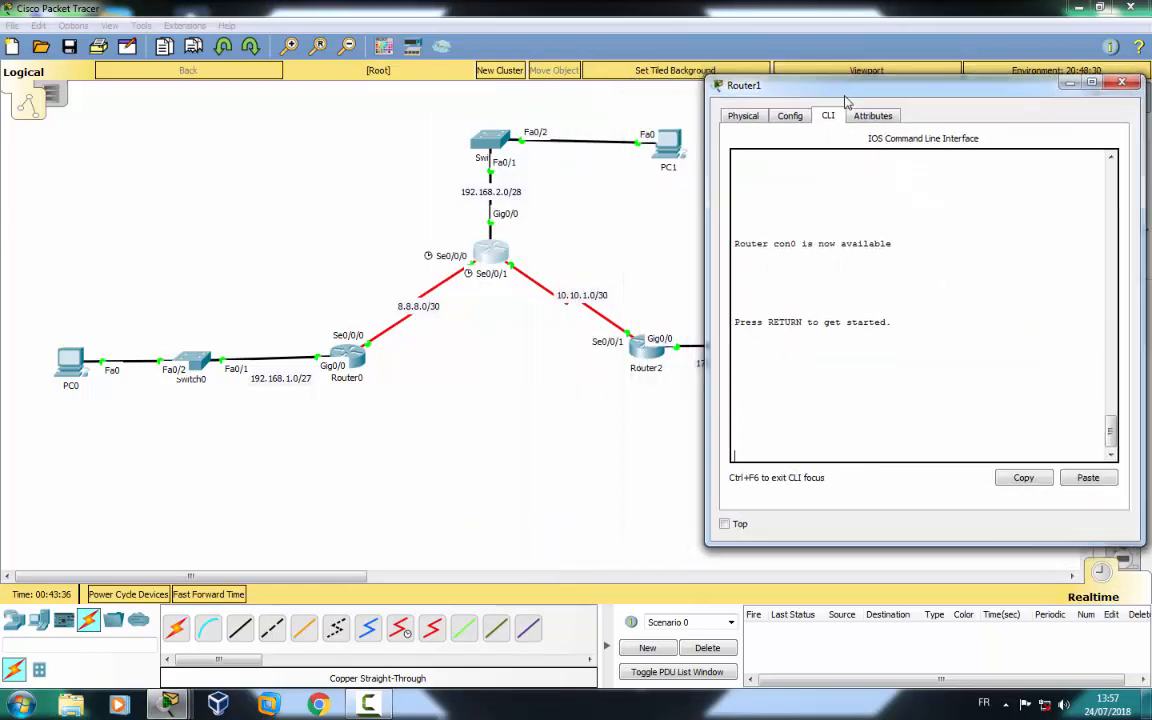
{"action": "key", "text": "Return"}
{"action": "type", "text": "en"}
{"action": "key", "text": "Return"}
{"action": "type", "text": "conf t"}
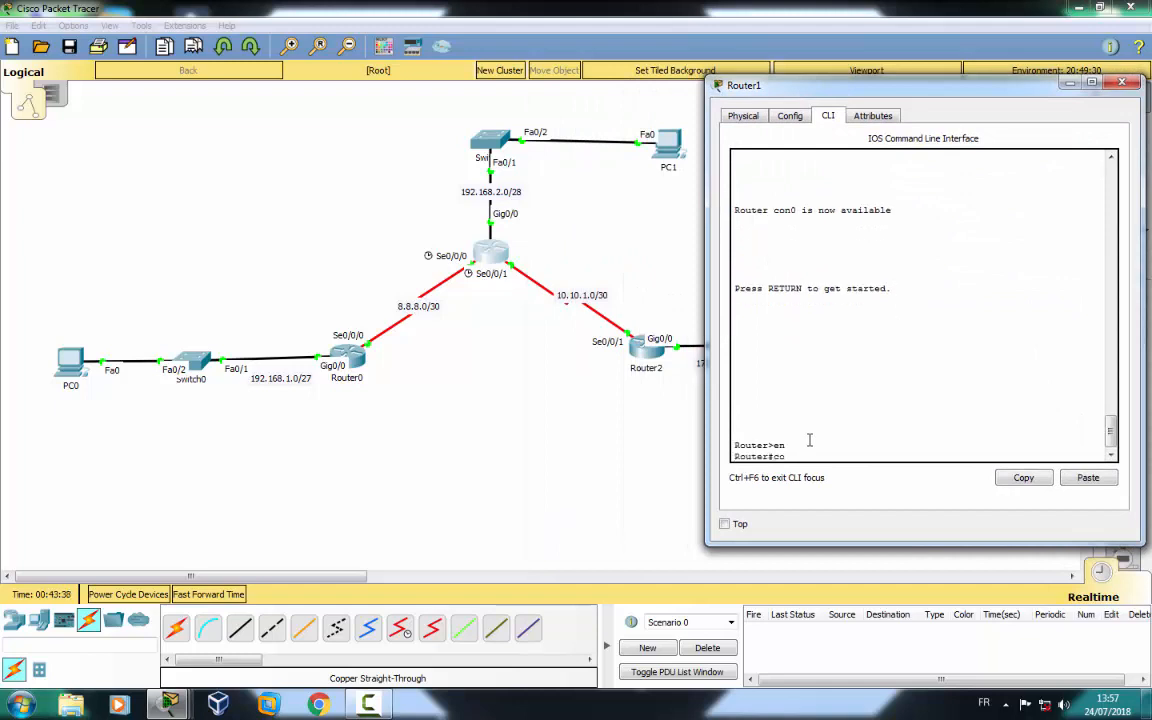
{"action": "key", "text": "Return"}
Enable RIP routing on Router1 and set it to version 2.
{"action": "type", "text": "ro"}
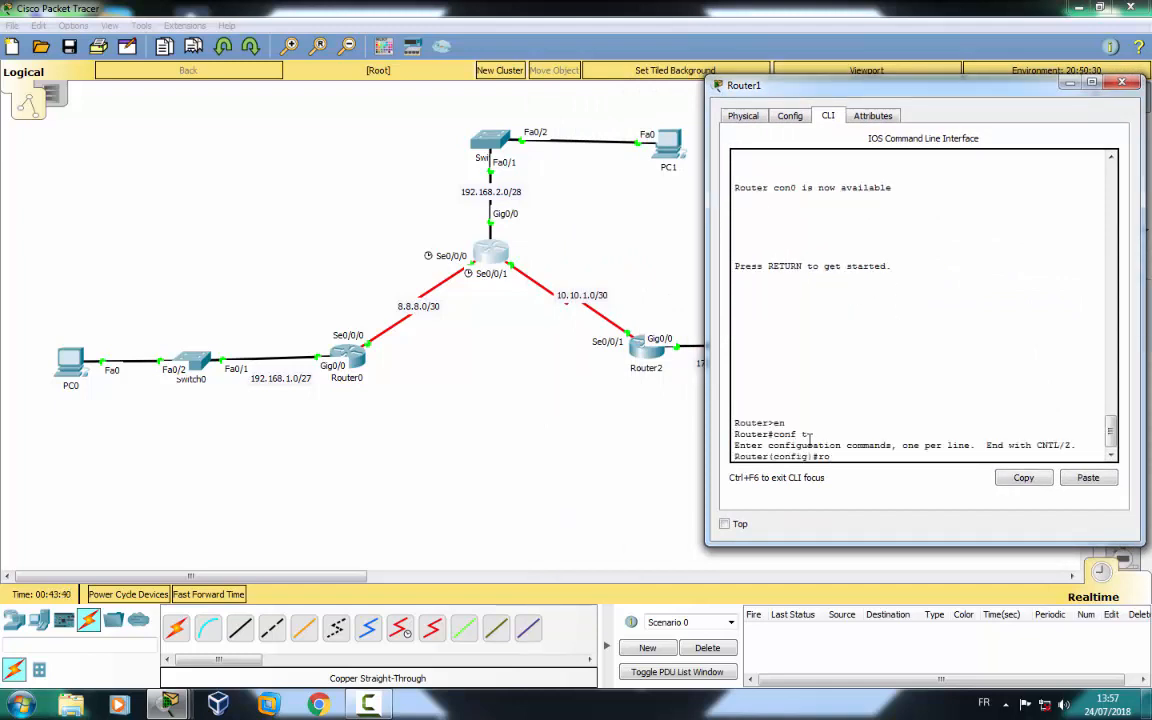
{"action": "type", "text": "uter rip"}
{"action": "key", "text": "Return"}
{"action": "type", "text": "ve"}
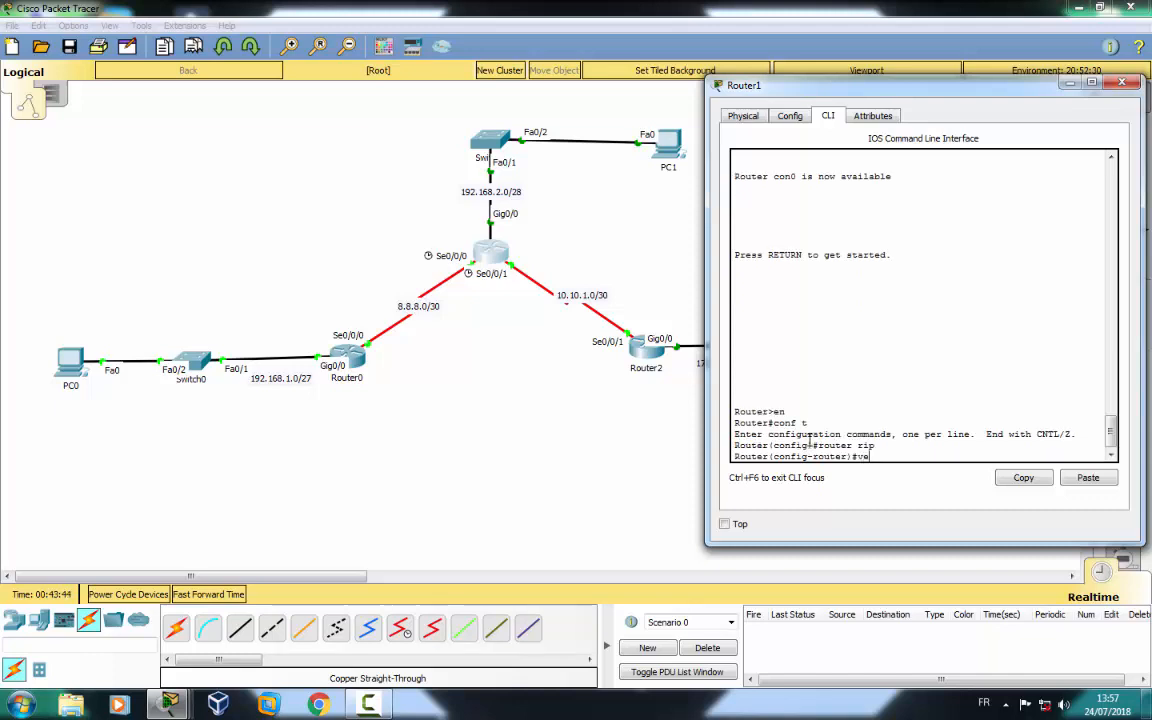
{"action": "type", "text": "rsion 2"}
{"action": "key", "text": "Return"}
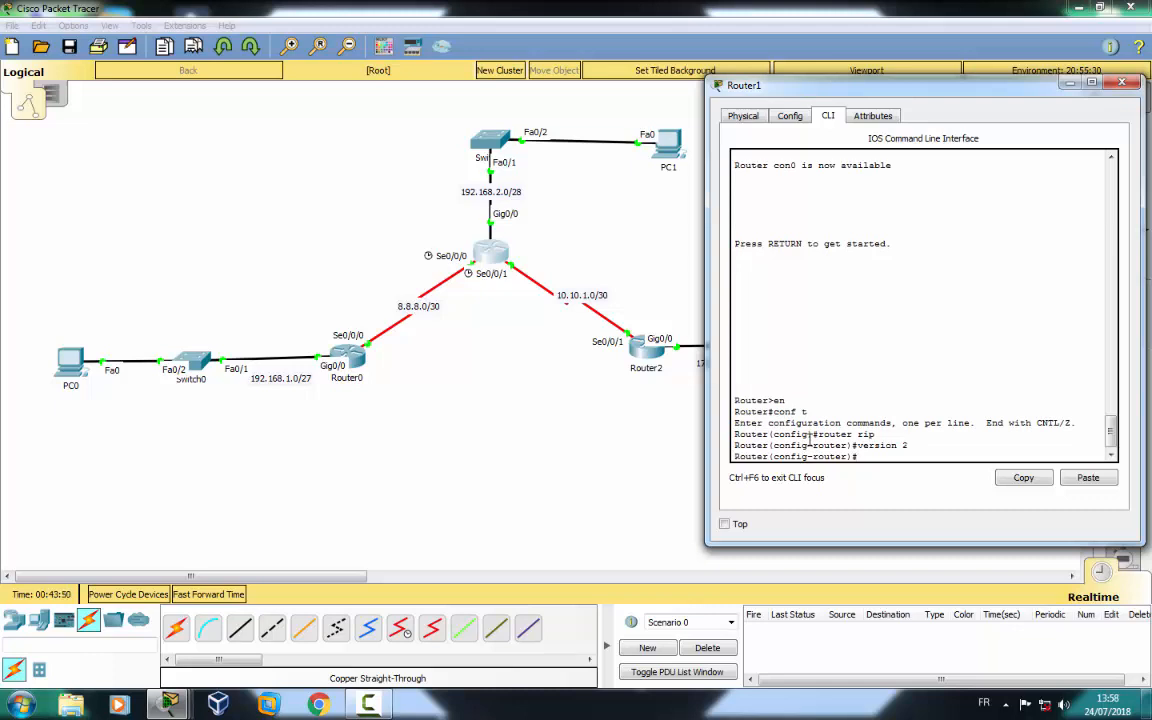
Advertise network 8.8.8.0 in Router1's RIP configuration.
{"action": "type", "text": "8.8"}
{"action": "key", "text": "BackSpace"}
{"action": "key", "text": "BackSpace"}
{"action": "type", "text": "network 8.8."}
{"action": "key", "text": "Return"}
Advertise network 10.10.1.0 in Router1's RIP configuration.
{"action": "key", "text": "Up"}
{"action": "key", "text": "BackSpace"}
{"action": "key", "text": "BackSpace"}
{"action": "key", "text": "BackSpace"}
{"action": "key", "text": "BackSpace"}
{"action": "key", "text": "BackSpace"}
{"action": "key", "text": "BackSpace"}
{"action": "key", "text": "BackSpace"}
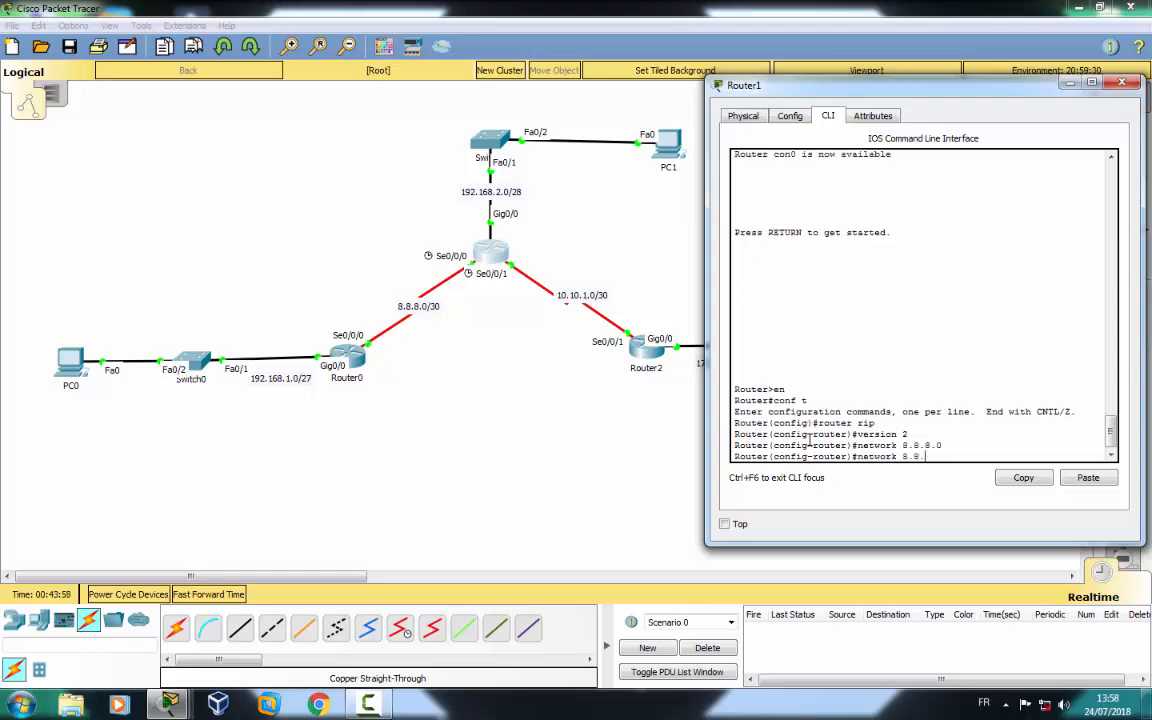
{"action": "type", "text": "10.10.1.0"}
{"action": "key", "text": "Return"}
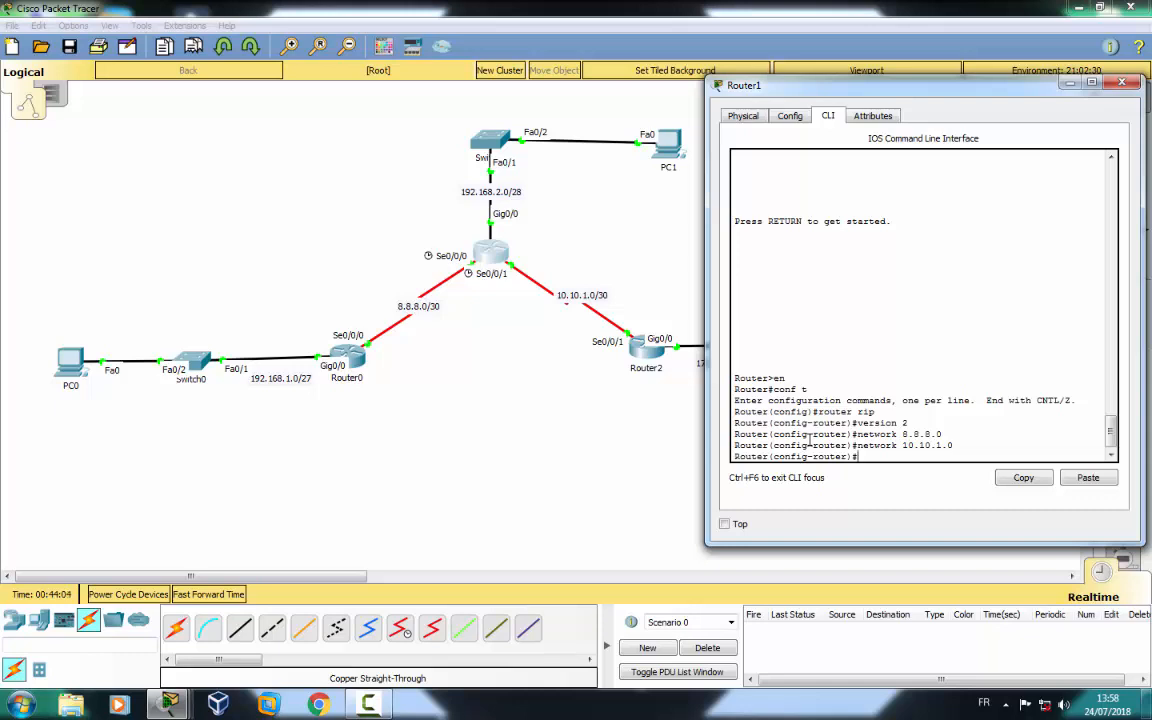
Advertise network 192.168.2.0 in Router1's RIP configuration, exit the routing mode and close the router's window.
{"action": "type", "text": "network 10.10"}
{"action": "key", "text": "BackSpace"}
{"action": "key", "text": "BackSpace"}
{"action": "type", "text": "192.168.2."}
{"action": "key", "text": "Return"}
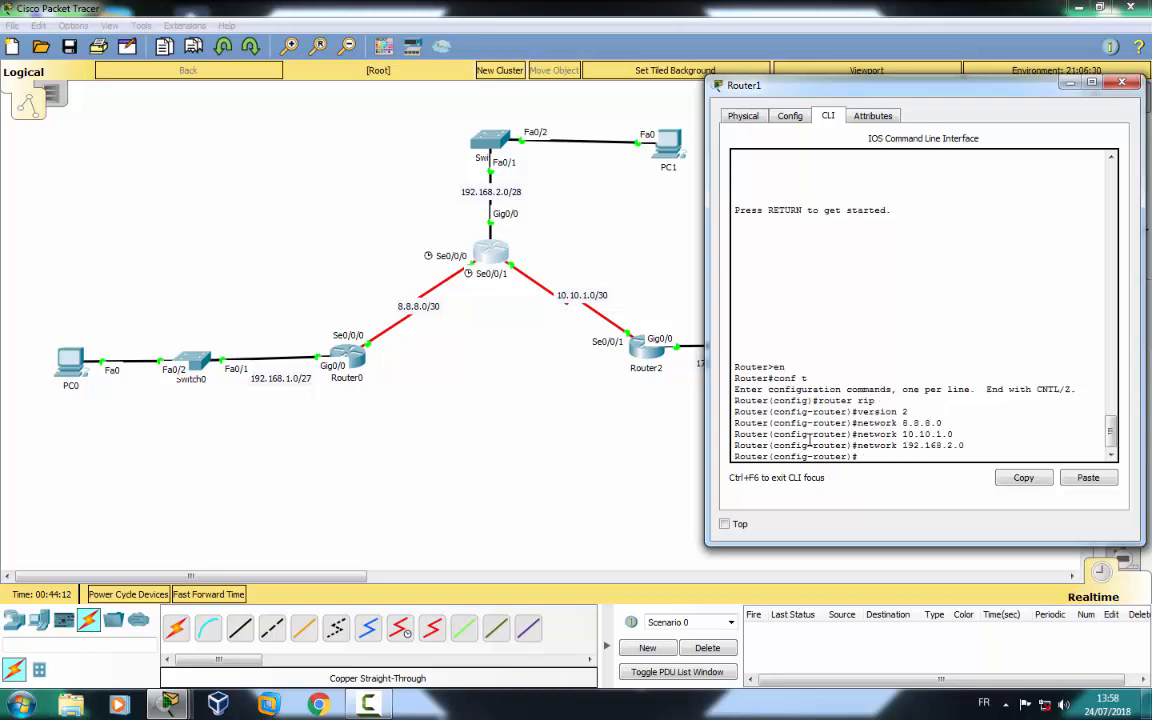
{"action": "type", "text": "ex"}
{"action": "key", "text": "Return"}
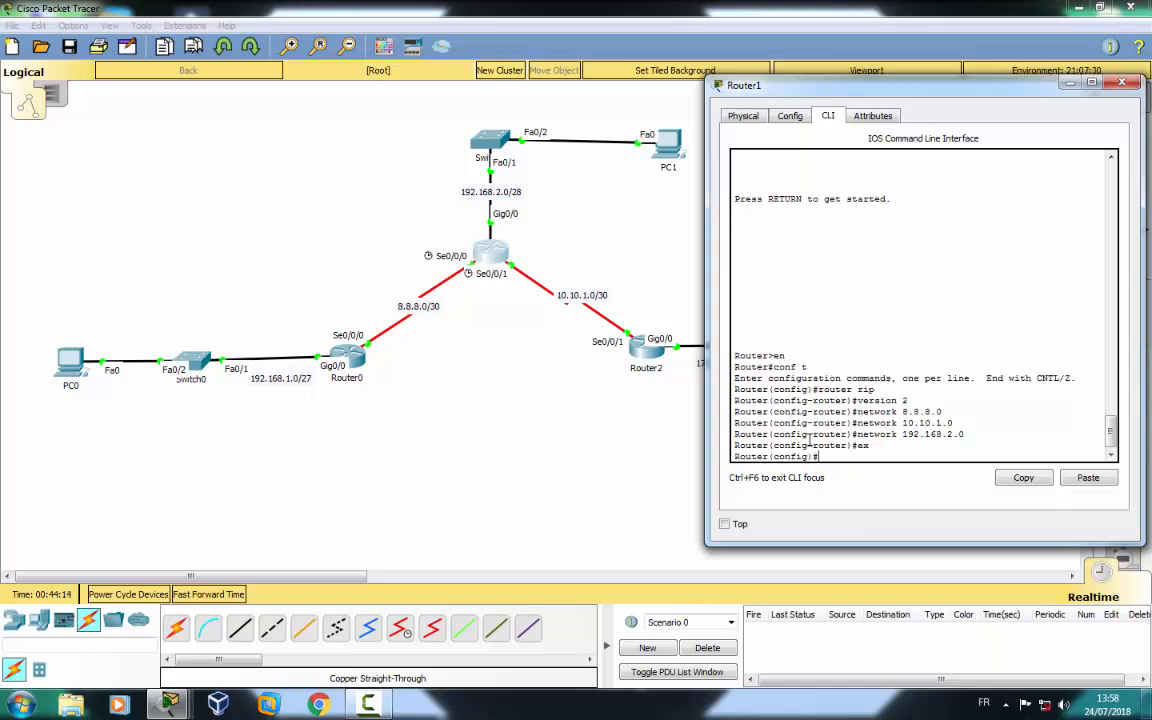
{"action": "left_click", "coordinate": [1121, 83]}
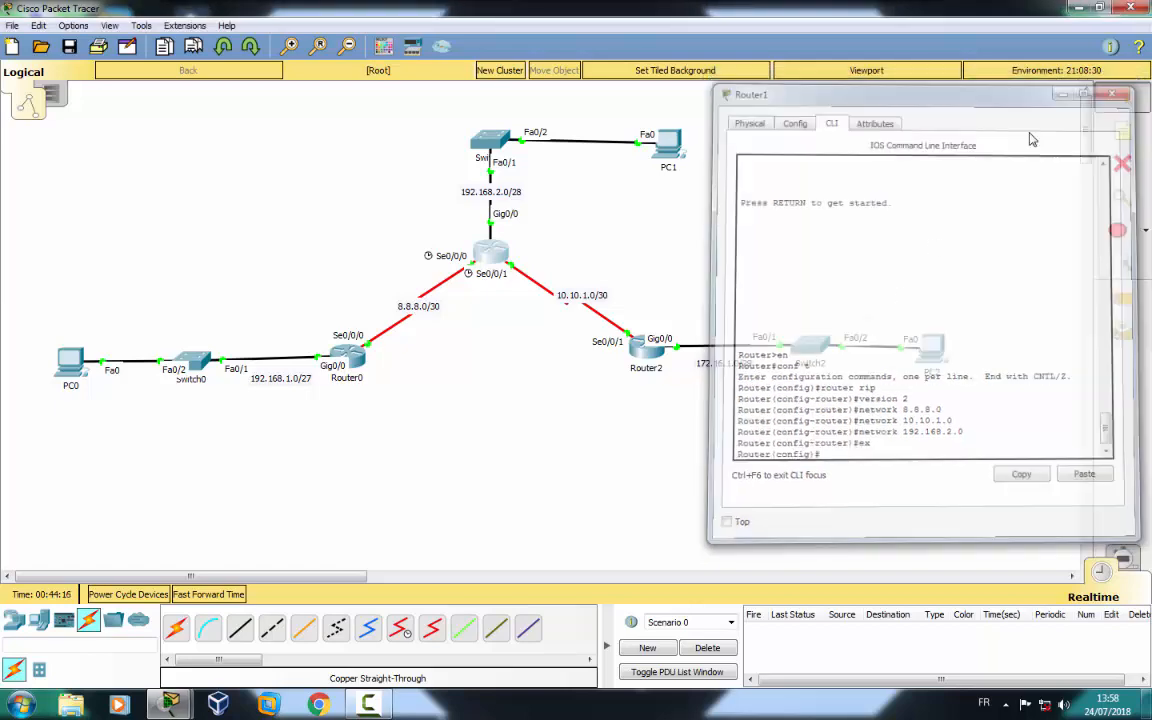
Open Router2's command line beside the topology and enter global configuration mode with en and conf t.
{"action": "left_click", "coordinate": [645, 360]}
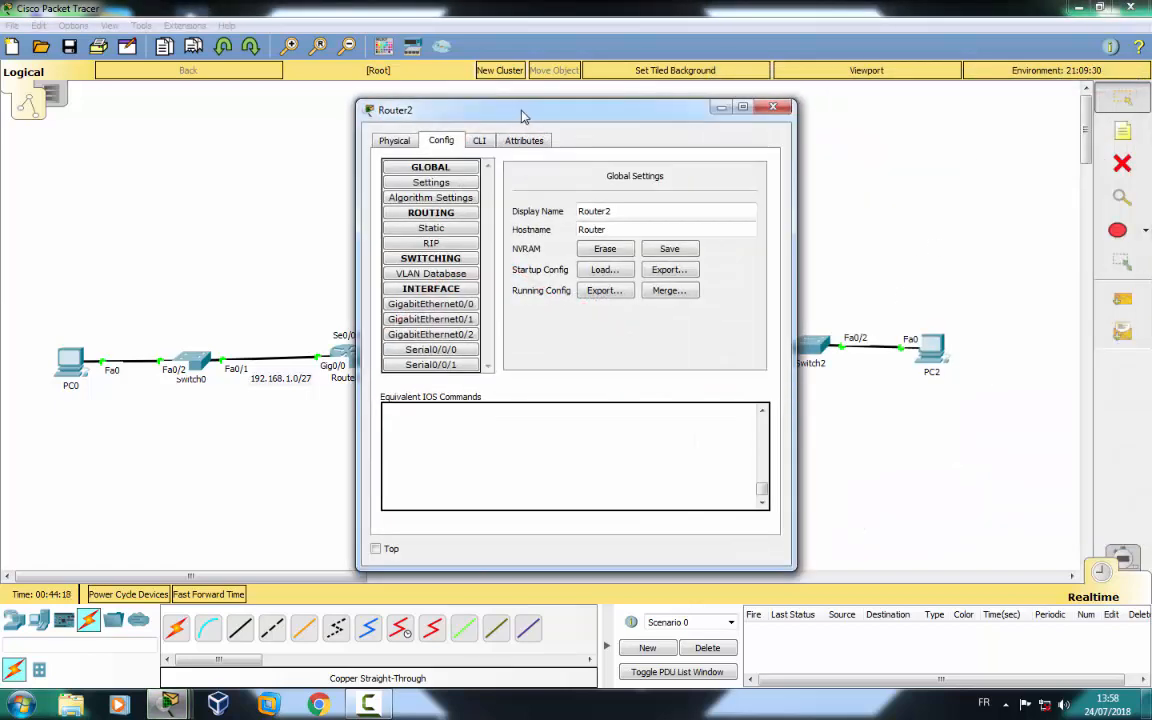
{"action": "left_click_drag", "start_coordinate": [472, 110], "coordinate": [843, 115]}
{"action": "left_click", "coordinate": [848, 145]}
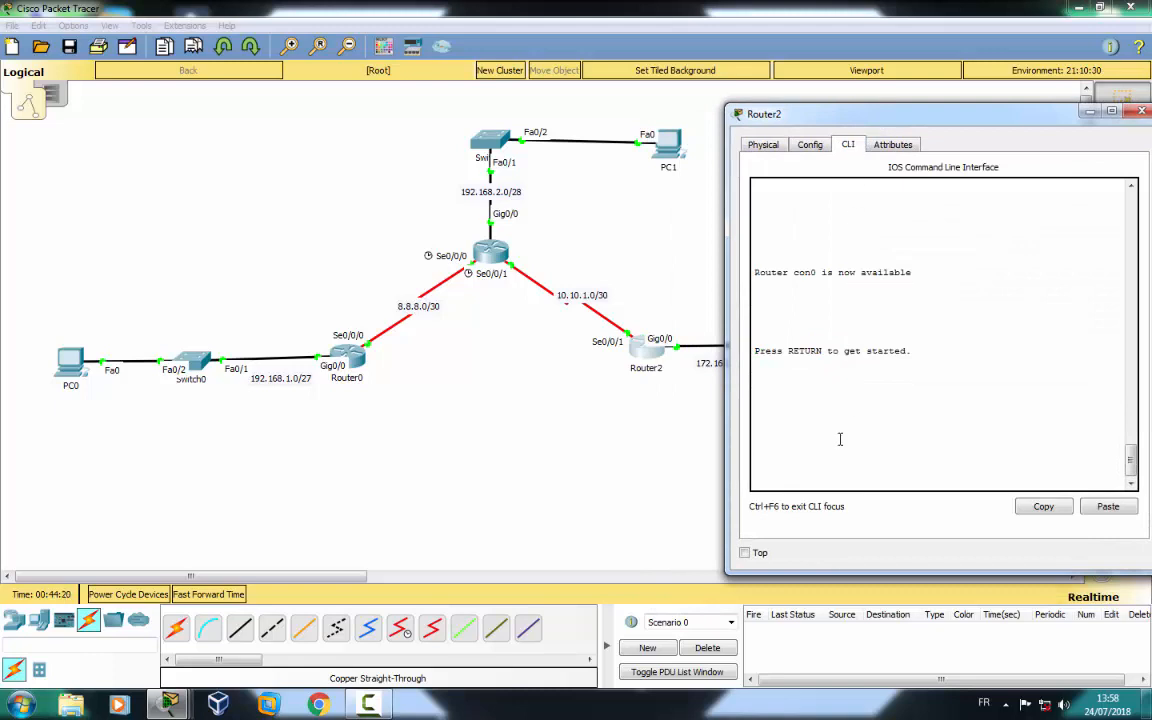
{"action": "key", "text": "Return"}
{"action": "type", "text": "en"}
{"action": "key", "text": "Return"}
{"action": "type", "text": "co"}
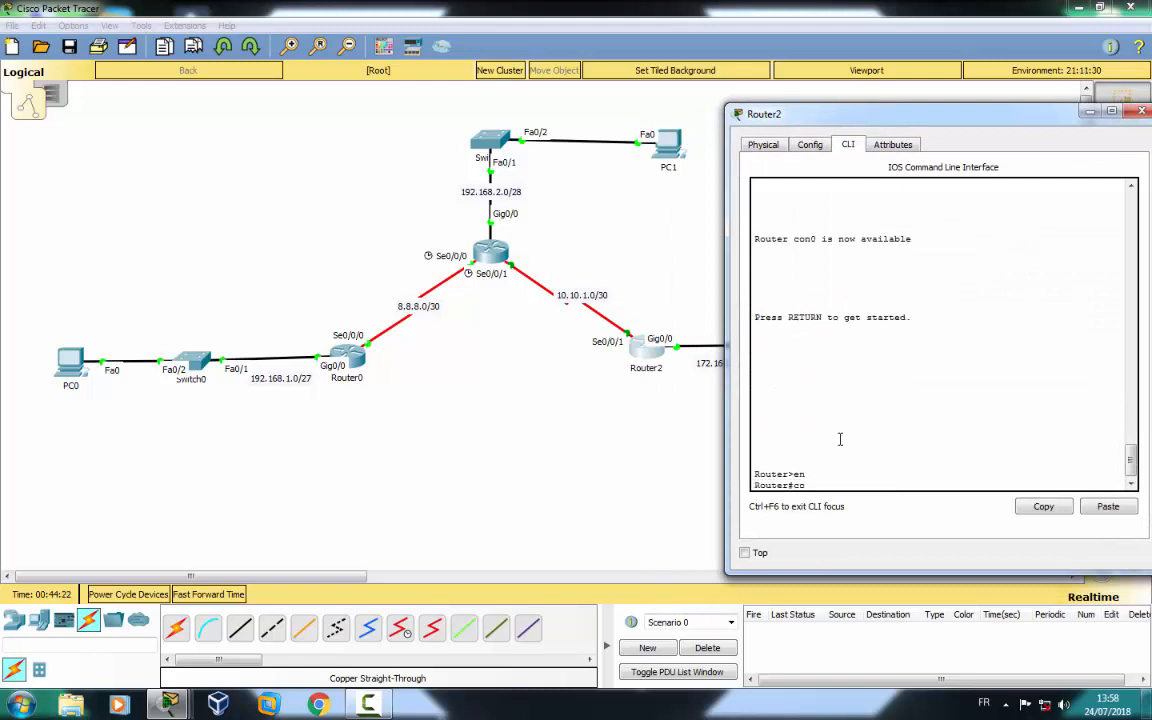
{"action": "type", "text": "nf t"}
{"action": "key", "text": "Return"}
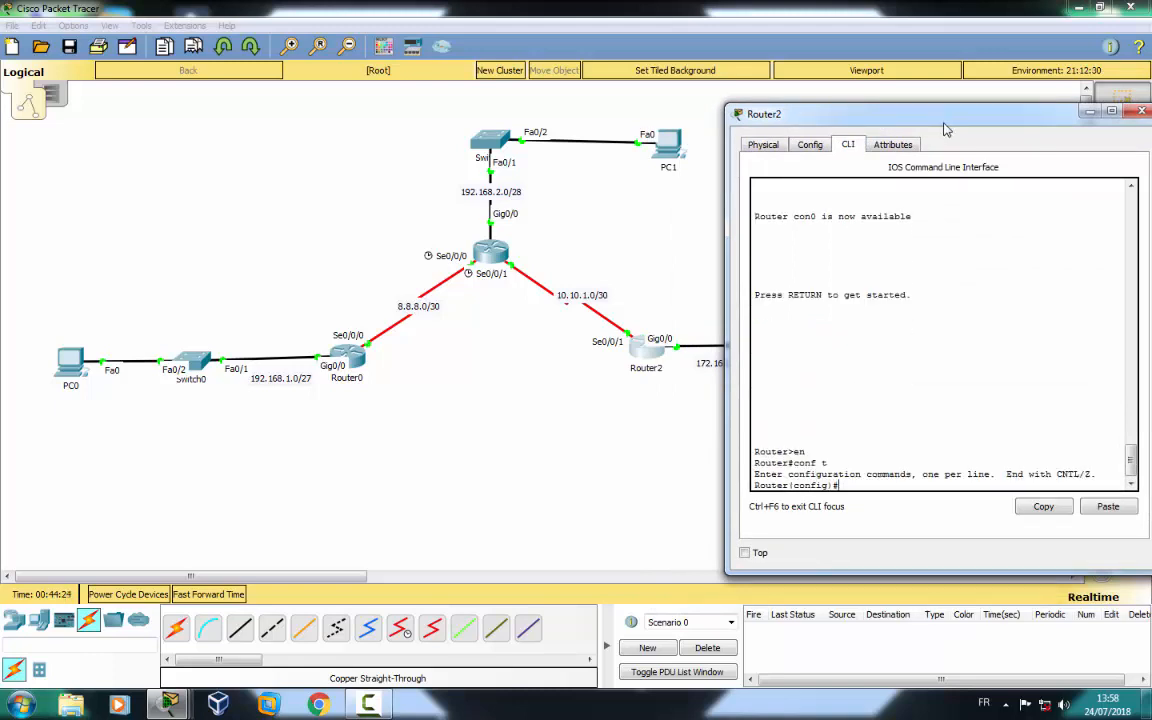
Move Router2's window clear of its network links, enable RIP routing and set it to version 2.
{"action": "left_click_drag", "start_coordinate": [947, 130], "coordinate": [260, 95]}
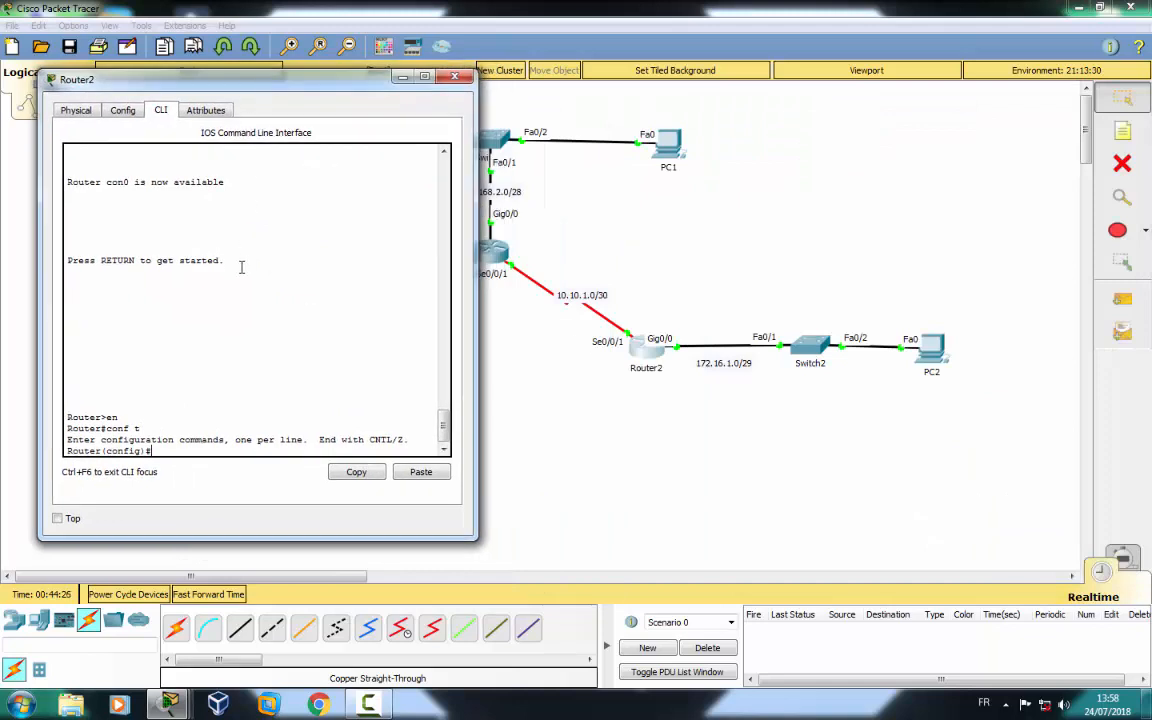
{"action": "type", "text": "router rip"}
{"action": "key", "text": "Return"}
{"action": "type", "text": "v"}
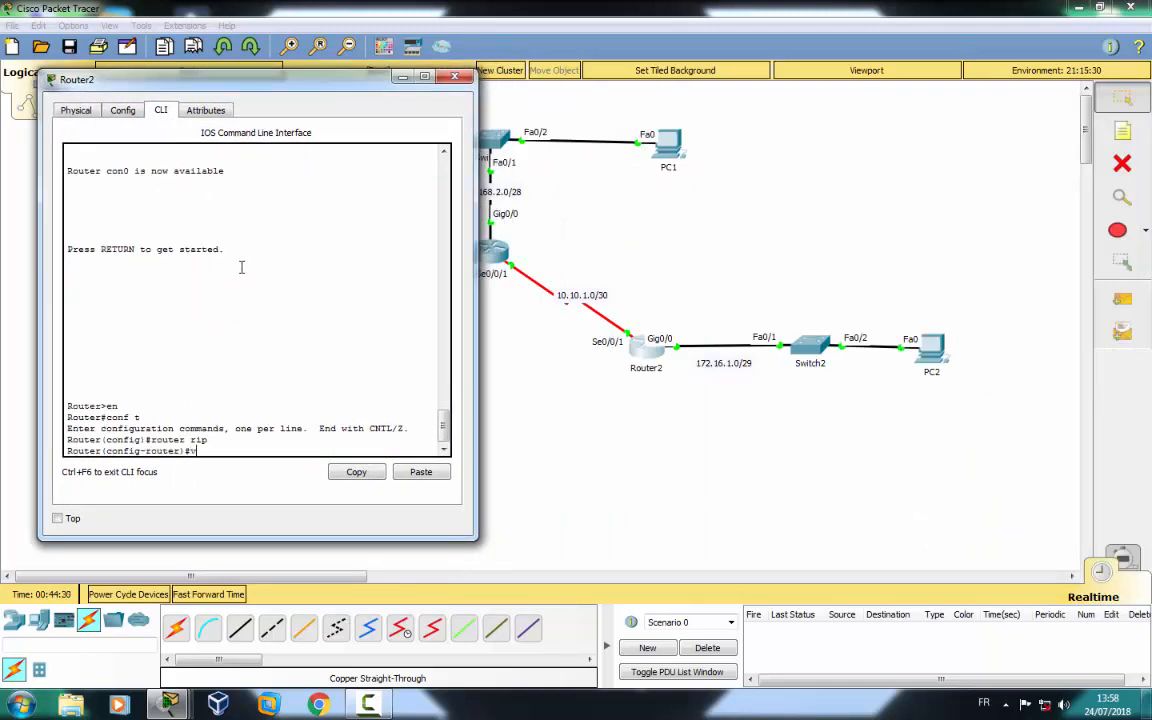
{"action": "type", "text": "esrion"}
{"action": "key", "text": "Left"}
{"action": "key", "text": "Left"}
{"action": "key", "text": "Left"}
{"action": "key", "text": "Left"}
{"action": "key", "text": "Left"}
{"action": "key", "text": "BackSpace"}
{"action": "type", "text": "s"}
{"action": "key", "text": "Return"}
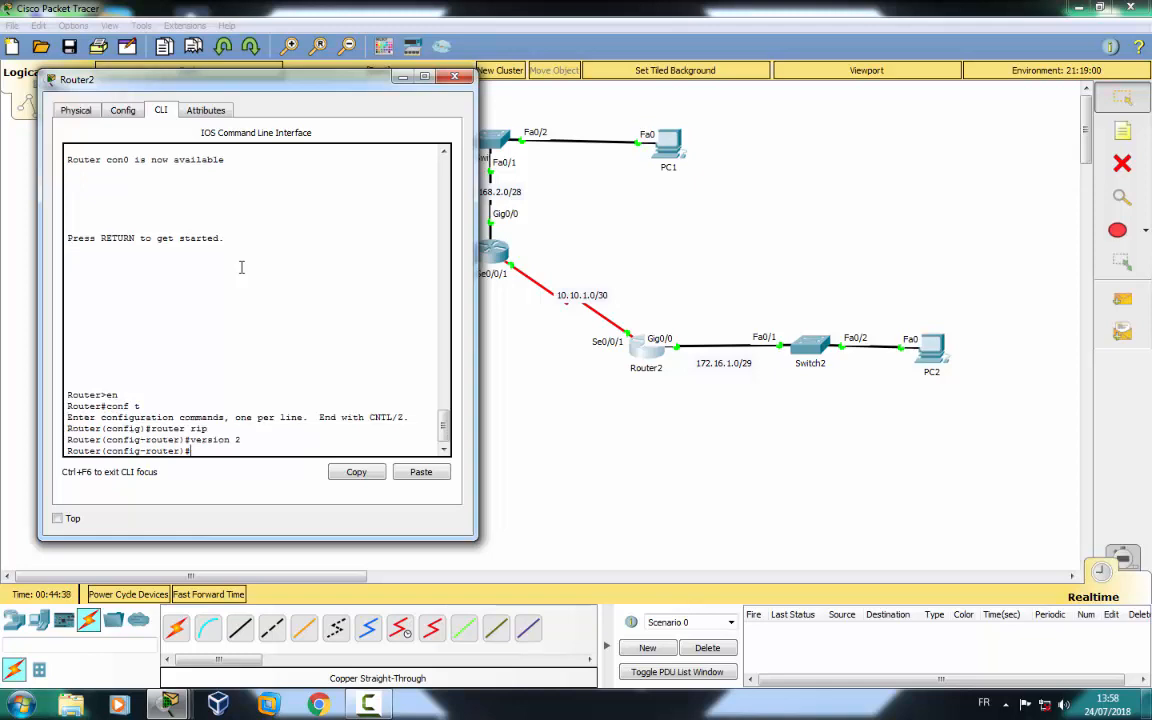
Advertise networks 10.10.1.0 and 172.16.1.0 in Router2's RIP configuration.
{"action": "type", "text": "network 10.10.1.0"}
{"action": "key", "text": "Return"}
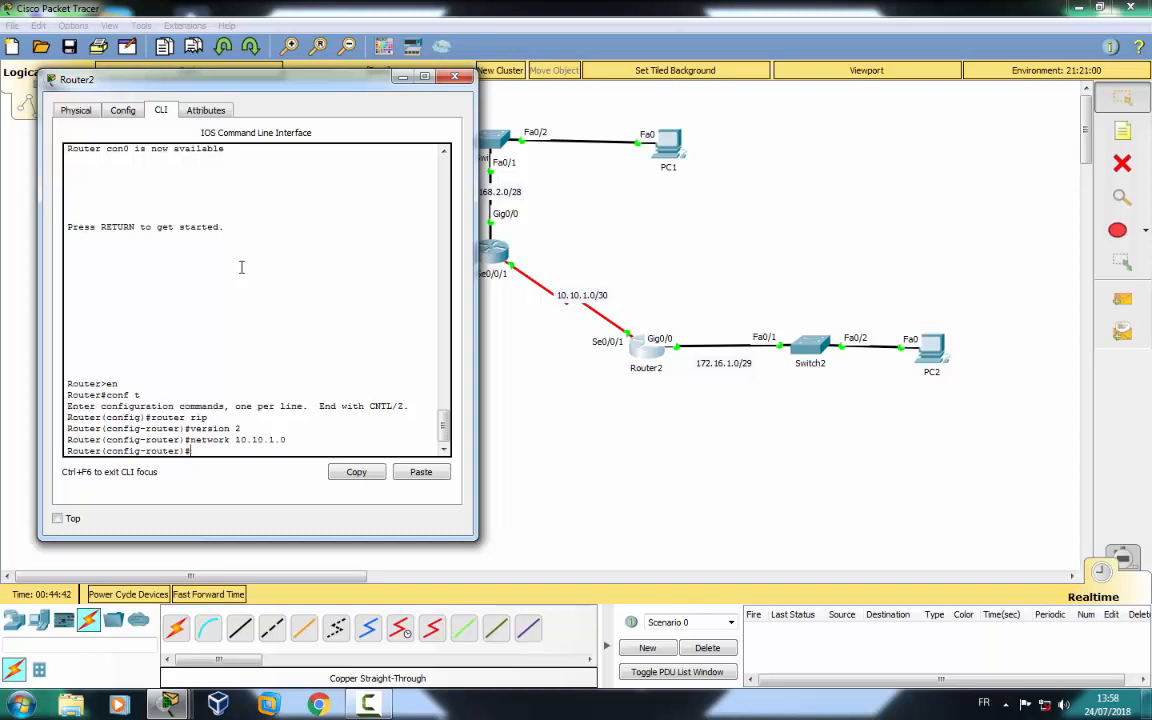
{"action": "key", "text": "Up"}
{"action": "key", "text": "BackSpace"}
{"action": "key", "text": "BackSpace"}
{"action": "key", "text": "BackSpace"}
{"action": "key", "text": "BackSpace"}
{"action": "key", "text": "BackSpace"}
{"action": "key", "text": "BackSpace"}
{"action": "key", "text": "BackSpace"}
{"action": "key", "text": "BackSpace"}
{"action": "type", "text": "72.16.1.0"}
{"action": "key", "text": "Return"}
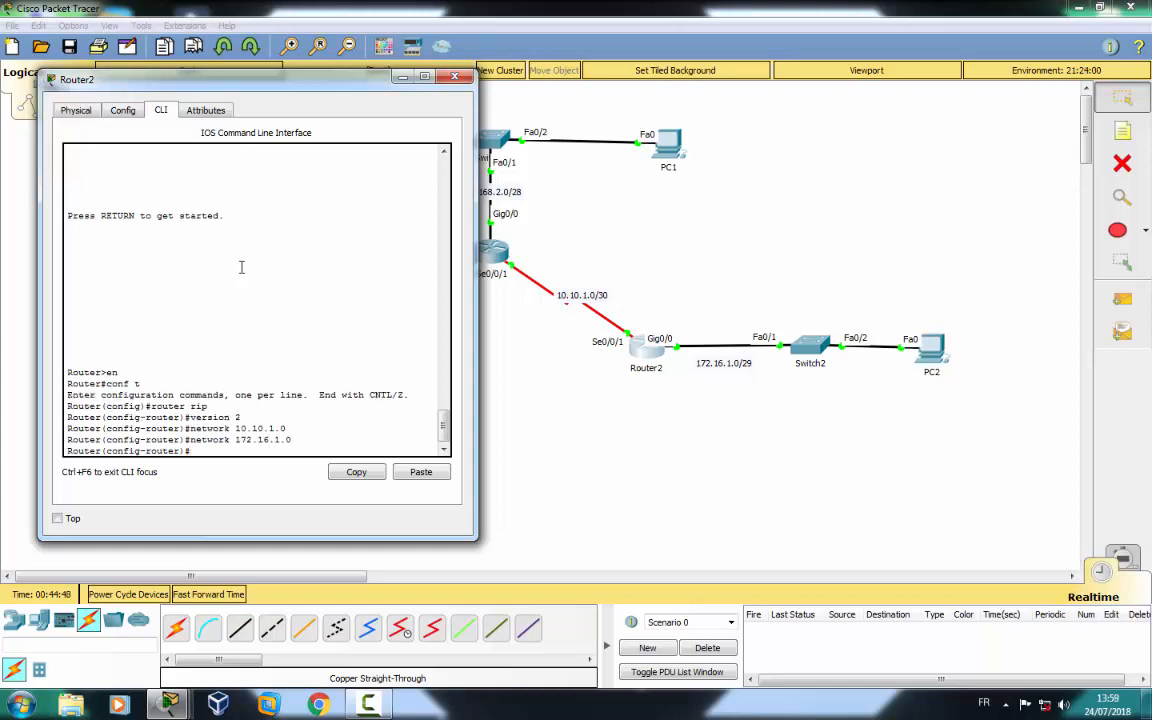
Exit Router2's RIP configuration mode and close the router's window.
{"action": "type", "text": "ex"}
{"action": "key", "text": "Return"}
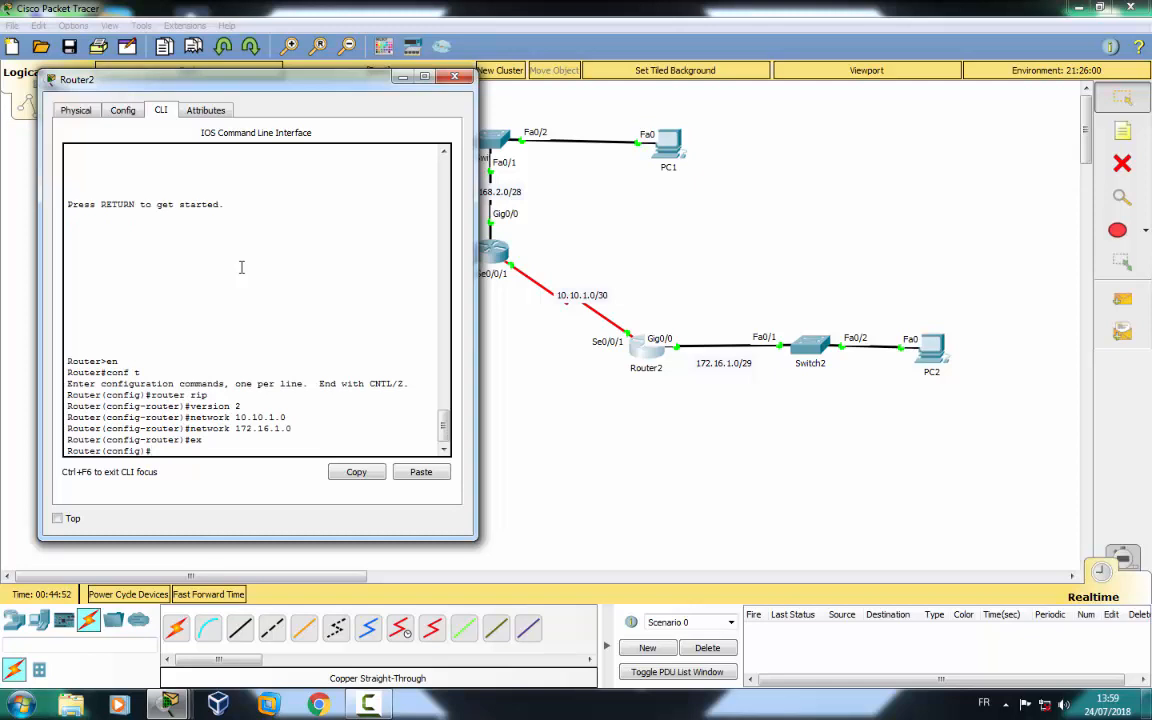
{"action": "left_click", "coordinate": [454, 76]}
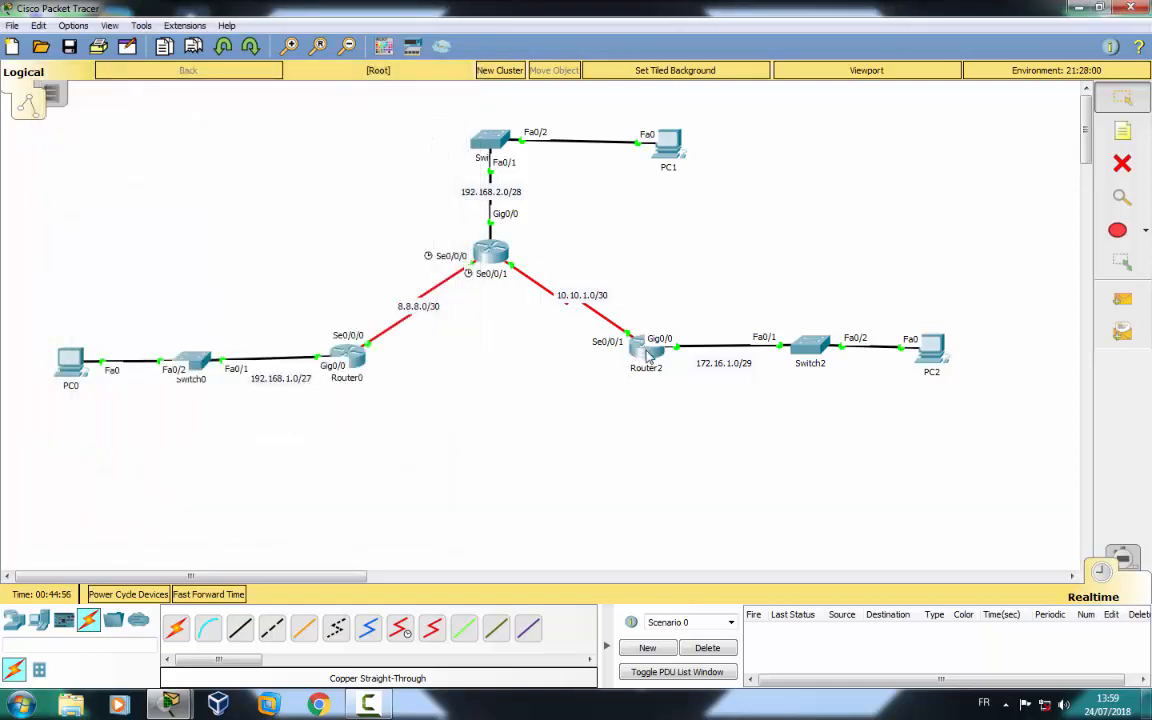
Nudge Switch0 and PC0 to straighten their links and fast-forward the simulation time twice.
{"action": "left_click_drag", "start_coordinate": [197, 366], "coordinate": [195, 360]}
{"action": "left_click_drag", "start_coordinate": [75, 366], "coordinate": [73, 364]}
{"action": "left_click", "coordinate": [207, 595]}
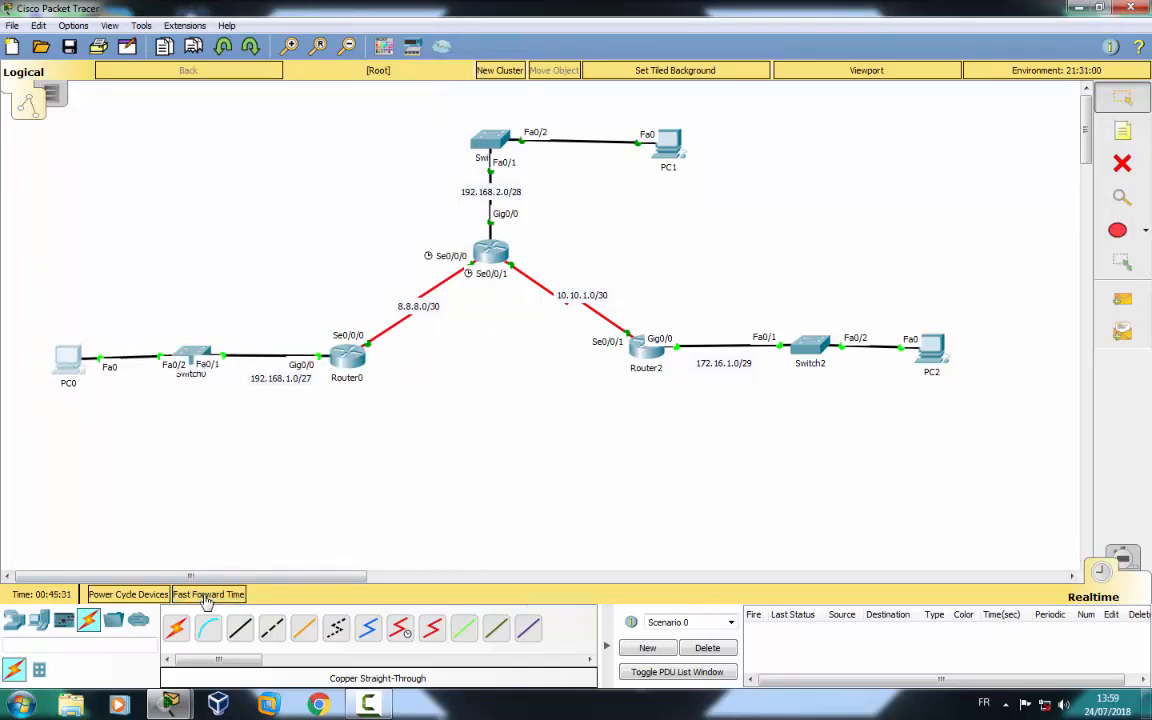
{"action": "left_click", "coordinate": [207, 595]}
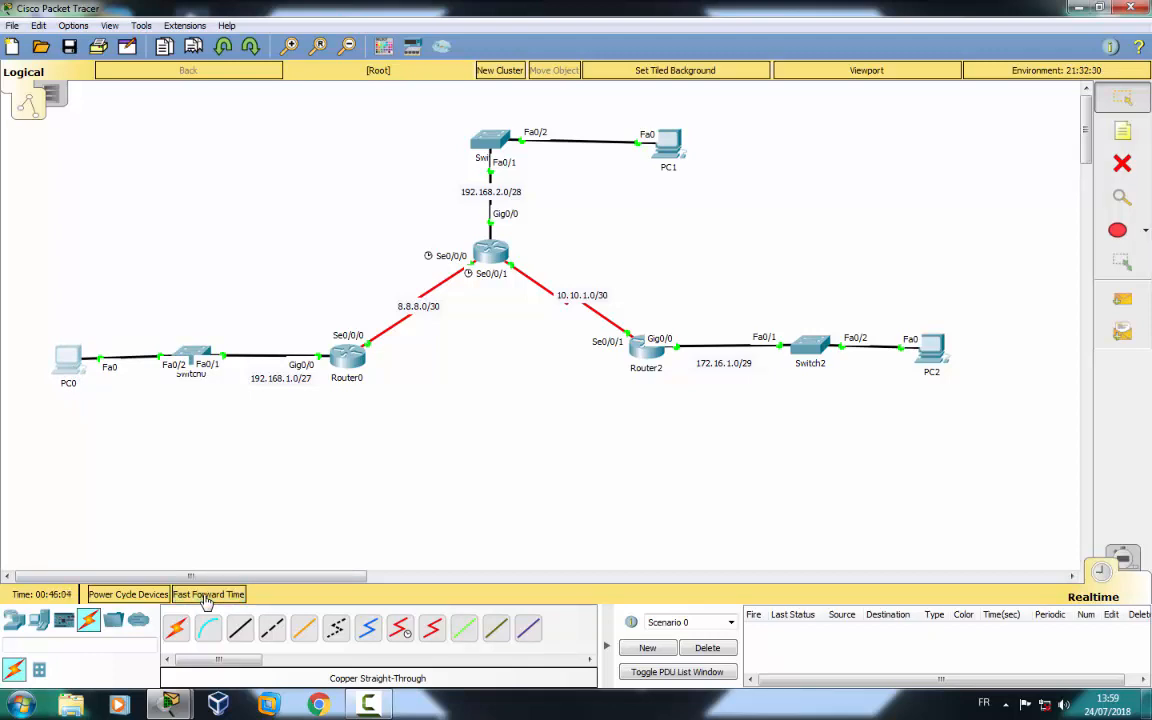
{"action": "left_click_drag", "start_coordinate": [68, 362], "coordinate": [70, 363]}
Open Router0's command line and display its routing table with do show ip route.
{"action": "left_click", "coordinate": [346, 355]}
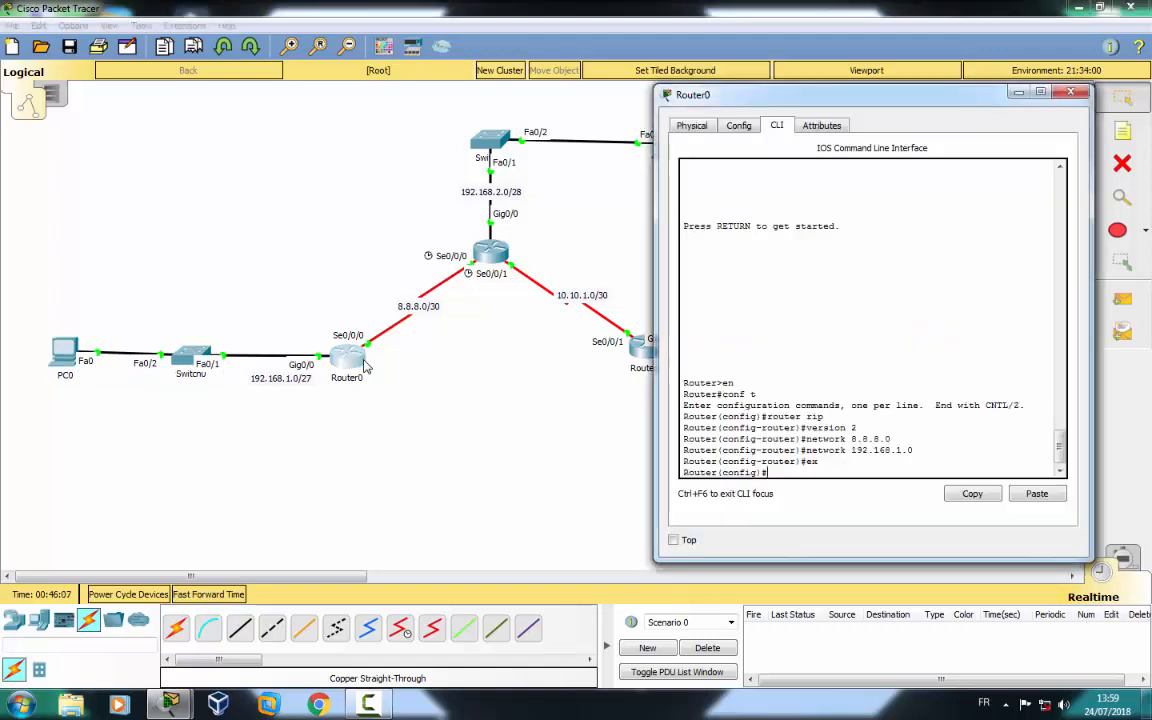
{"action": "left_click", "coordinate": [796, 325]}
{"action": "type", "text": "do "}
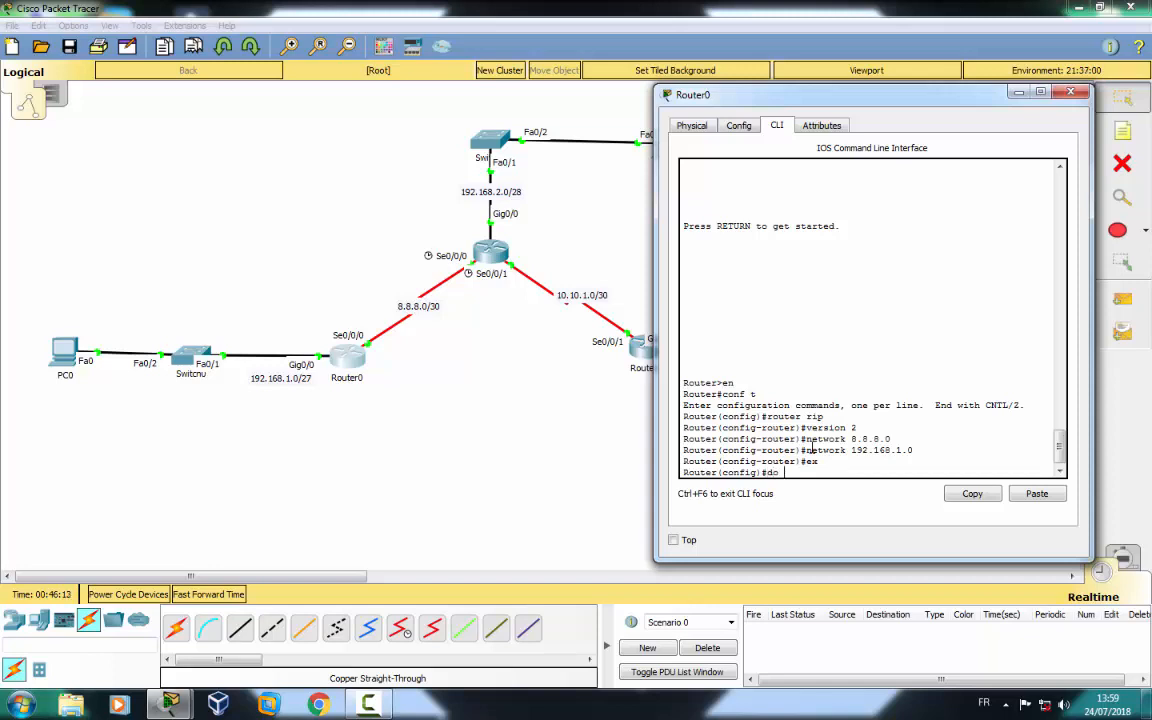
{"action": "type", "text": "ip r"}
{"action": "key", "text": "BackSpace"}
{"action": "key", "text": "BackSpace"}
{"action": "key", "text": "BackSpace"}
{"action": "type", "text": "show ip route"}
{"action": "key", "text": "Return"}
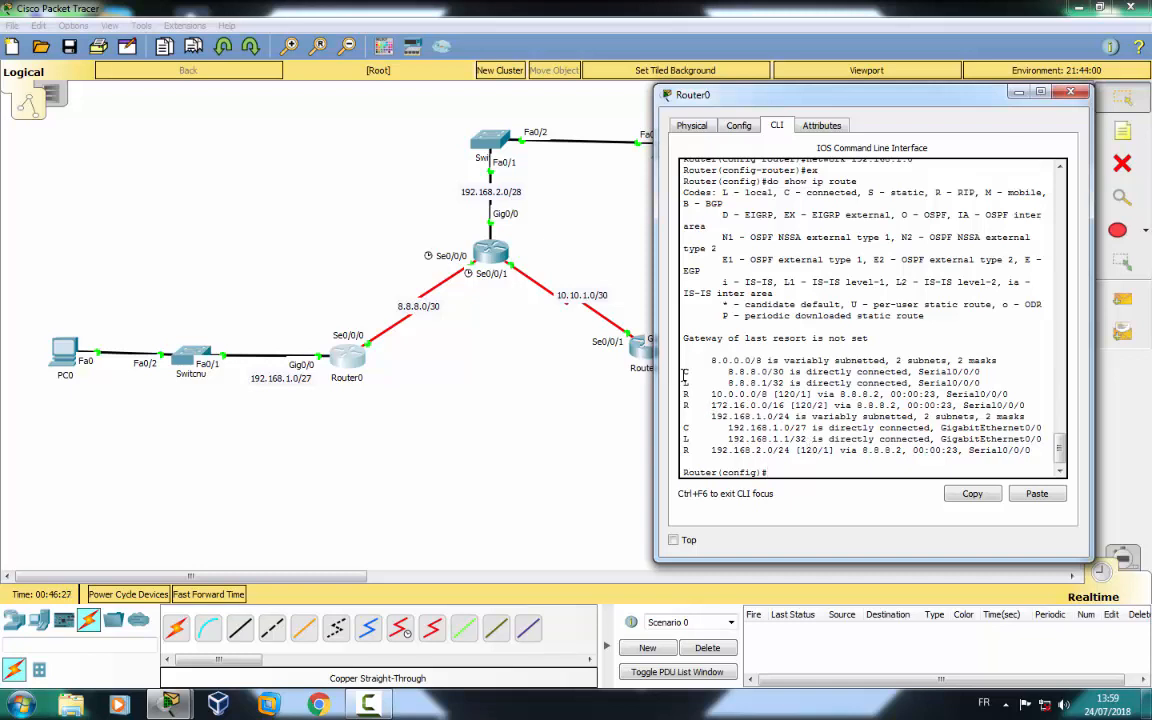
Examine the route codes, the RIP-learned networks and their next hops in Router0's routing table, and return to the topology.
{"action": "left_click_drag", "start_coordinate": [684, 373], "coordinate": [697, 383]}
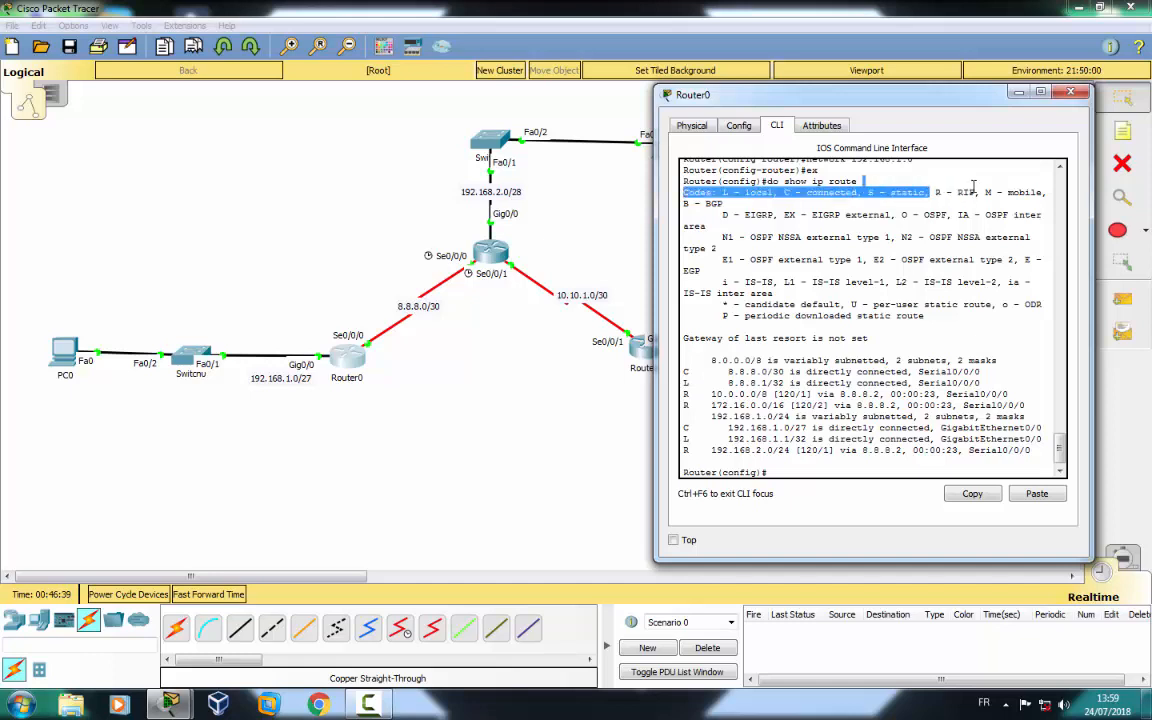
{"action": "left_click_drag", "start_coordinate": [930, 192], "coordinate": [974, 190]}
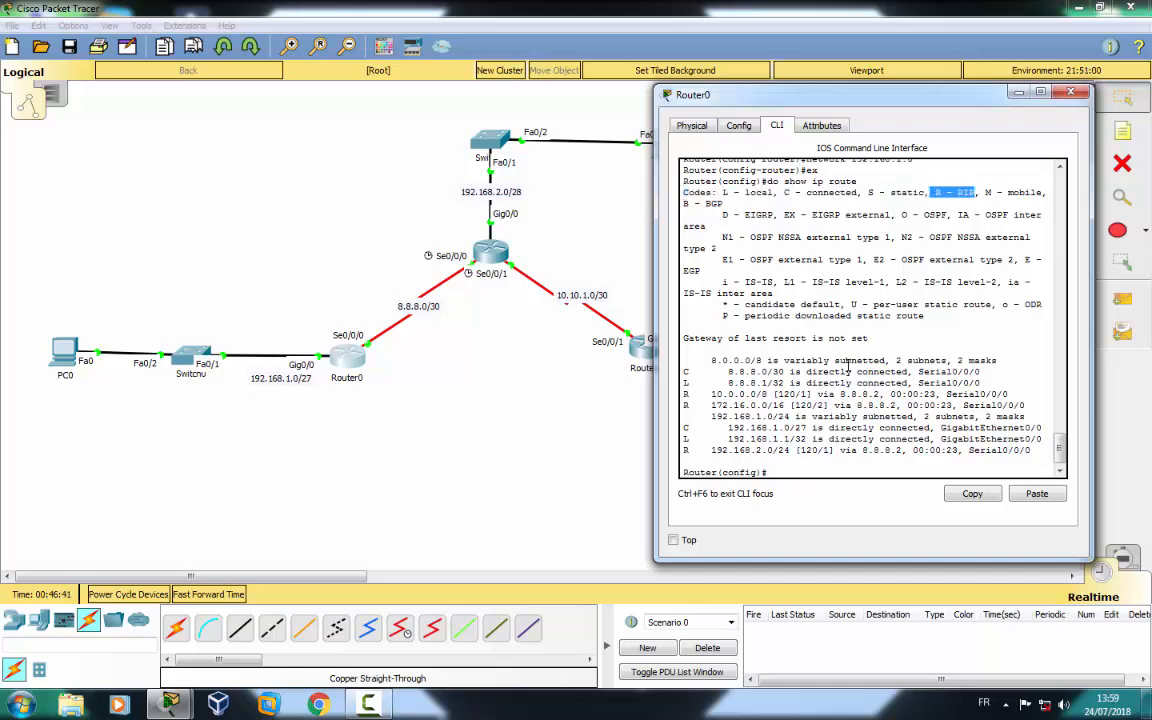
{"action": "left_click_drag", "start_coordinate": [684, 394], "coordinate": [1012, 396]}
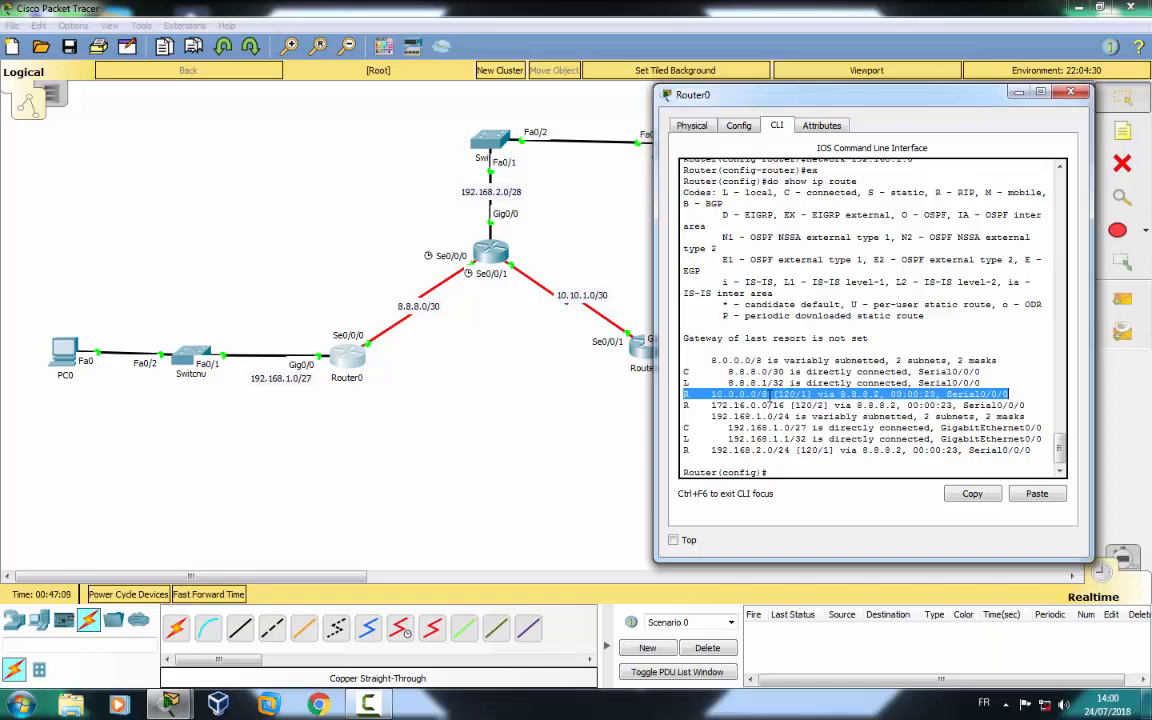
{"action": "left_click_drag", "start_coordinate": [713, 405], "coordinate": [762, 405]}
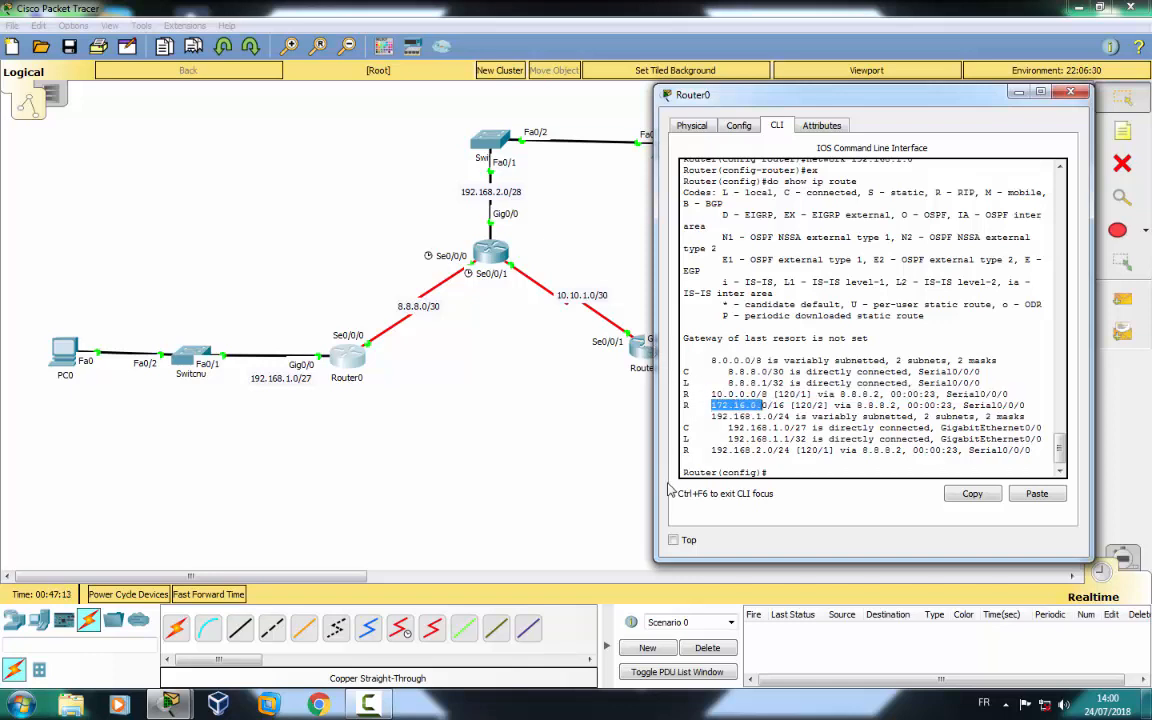
{"action": "left_click_drag", "start_coordinate": [717, 452], "coordinate": [788, 450]}
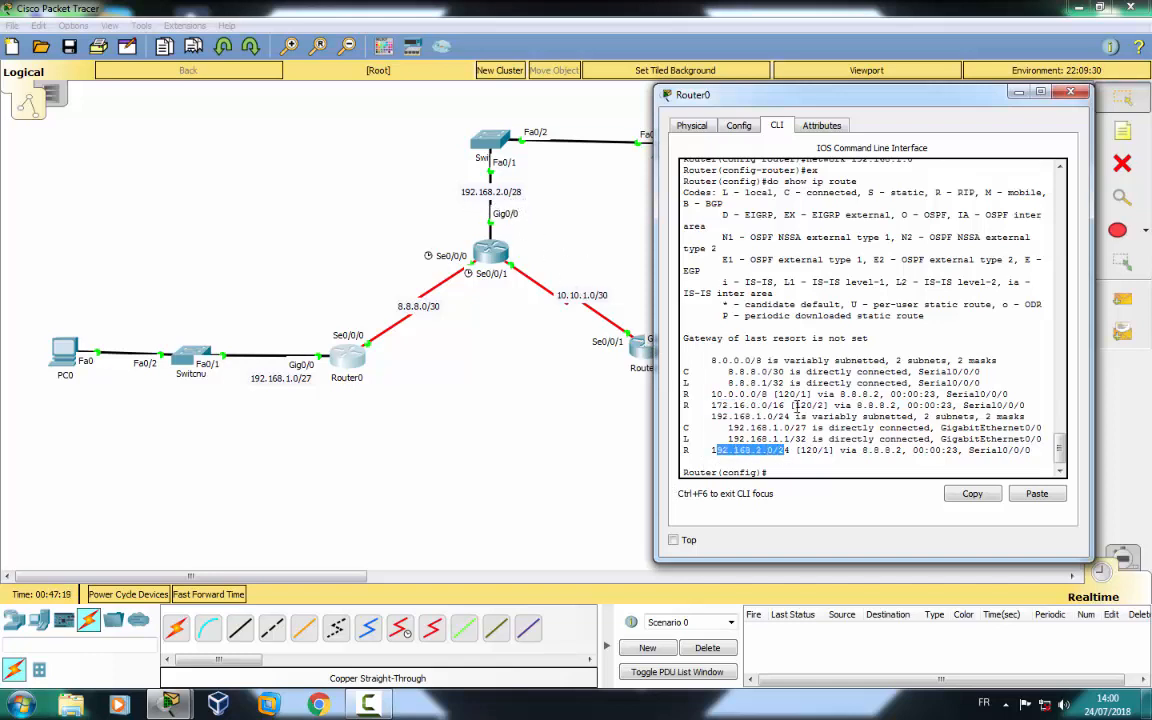
{"action": "left_click", "coordinate": [845, 402]}
{"action": "left_click_drag", "start_coordinate": [840, 405], "coordinate": [861, 451]}
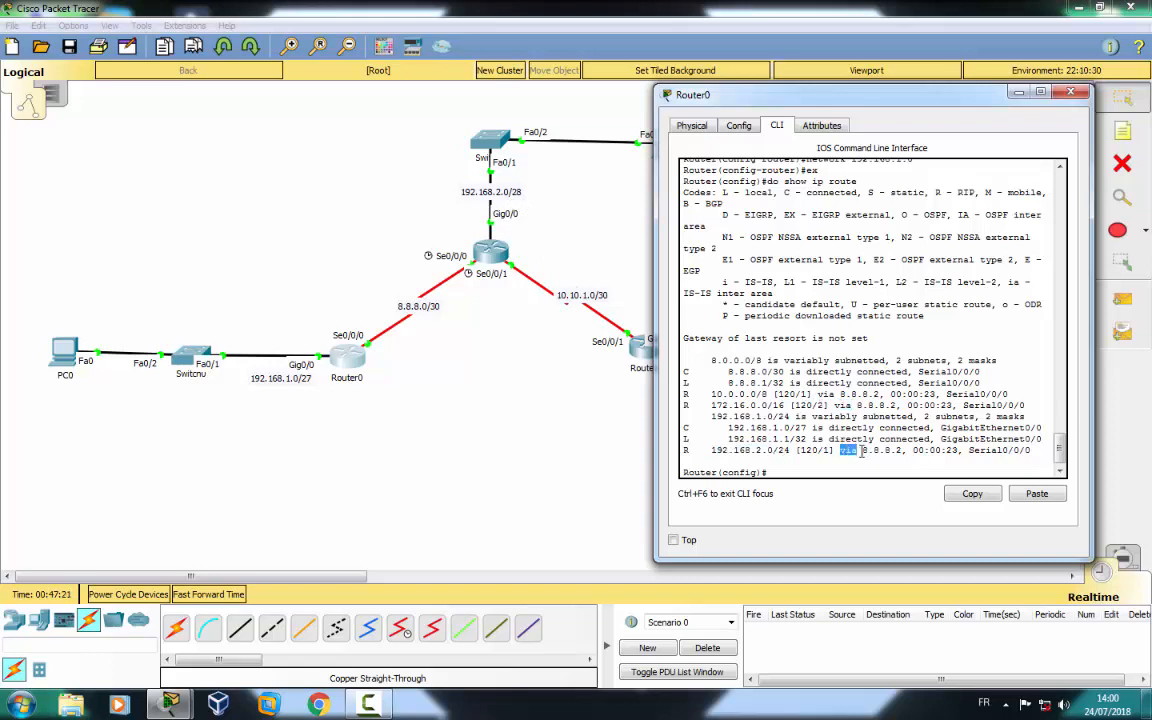
{"action": "left_click_drag", "start_coordinate": [766, 395], "coordinate": [722, 395]}
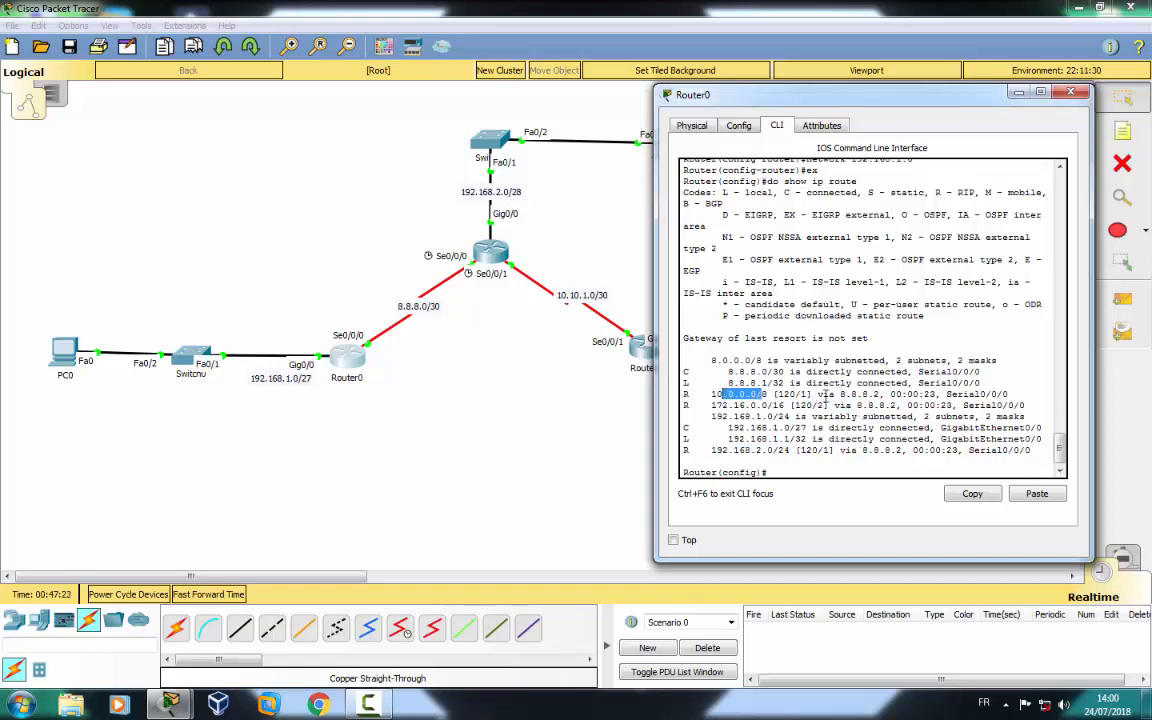
{"action": "left_click_drag", "start_coordinate": [837, 394], "coordinate": [888, 394]}
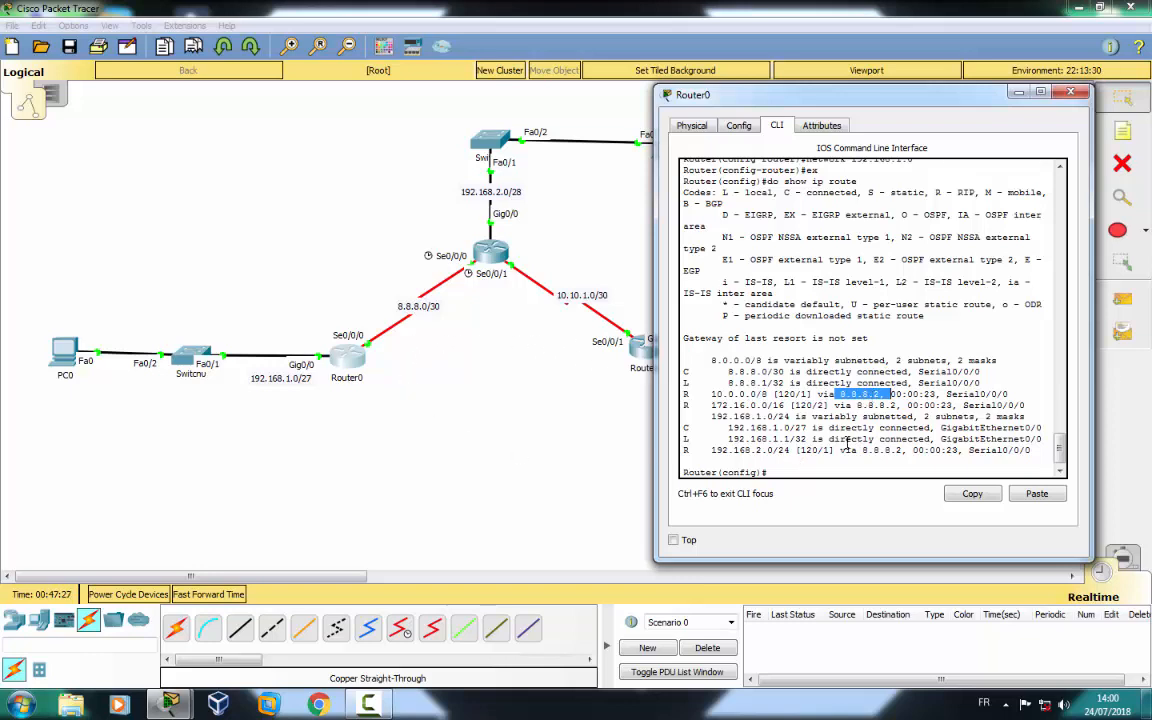
{"action": "left_click_drag", "start_coordinate": [860, 405], "coordinate": [919, 405]}
{"action": "left_click_drag", "start_coordinate": [862, 451], "coordinate": [886, 451]}
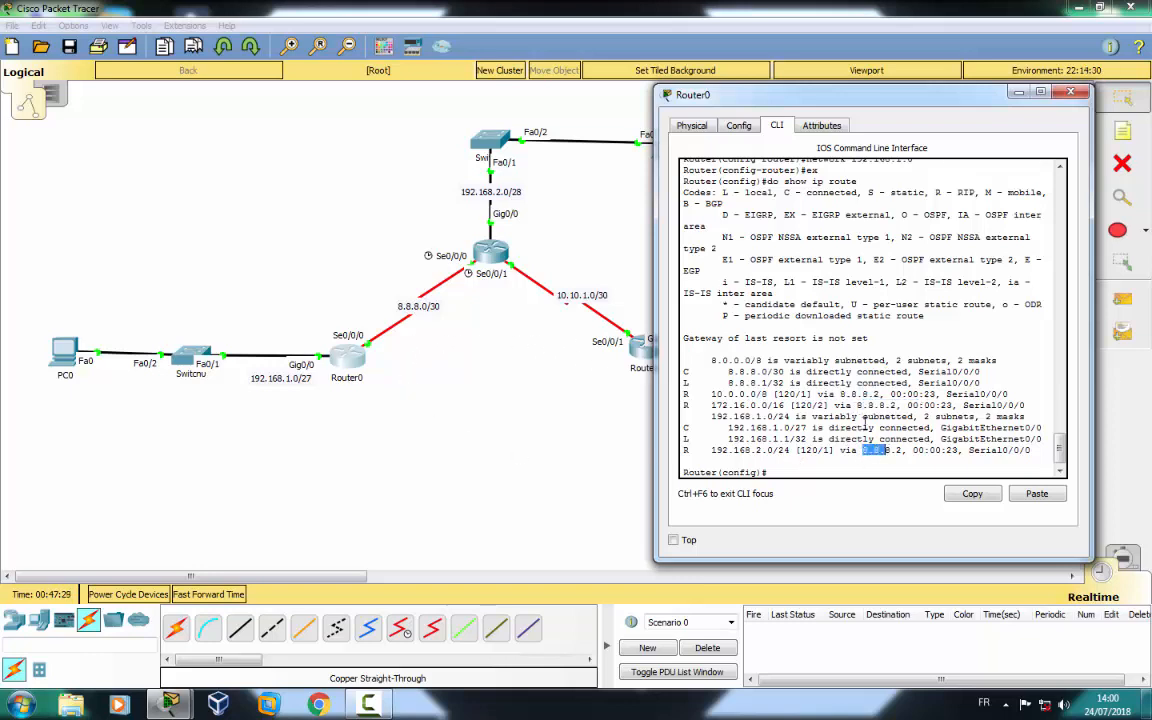
{"action": "left_click", "coordinate": [636, 447]}
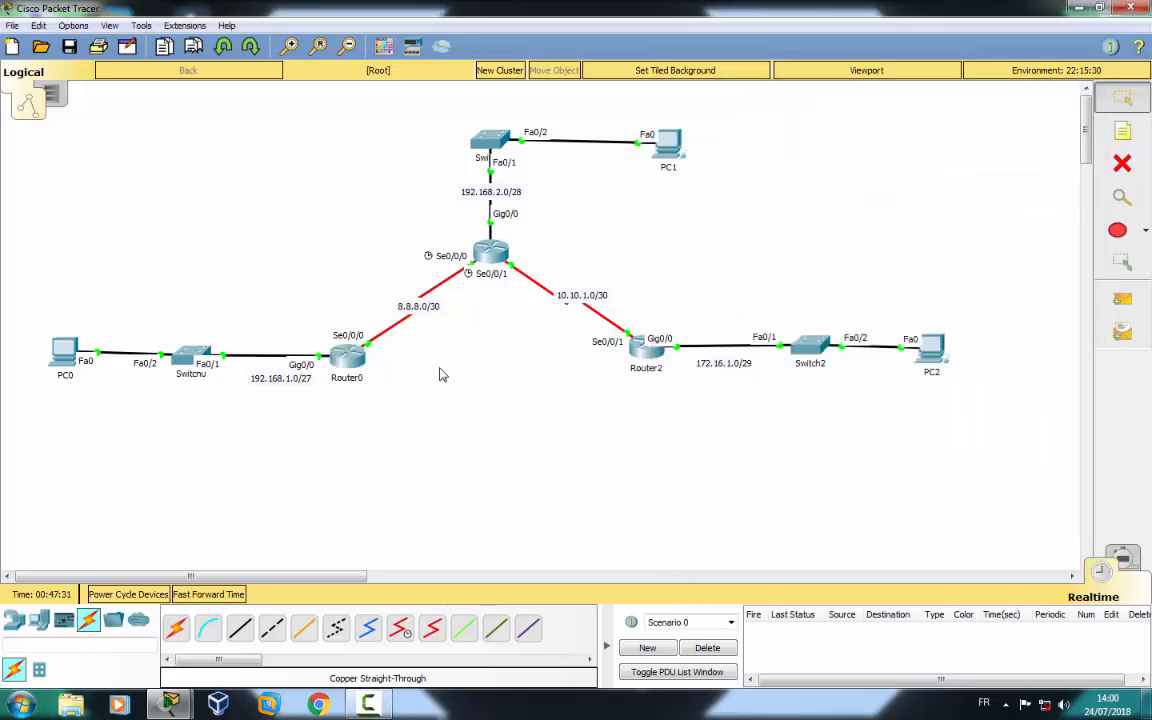
Test connectivity by sending a simple PDU from PC0 to PC1 and another from PC0 to PC2.
{"action": "mouse_move", "coordinate": [490, 262]}
{"action": "left_click", "coordinate": [1136, 297]}
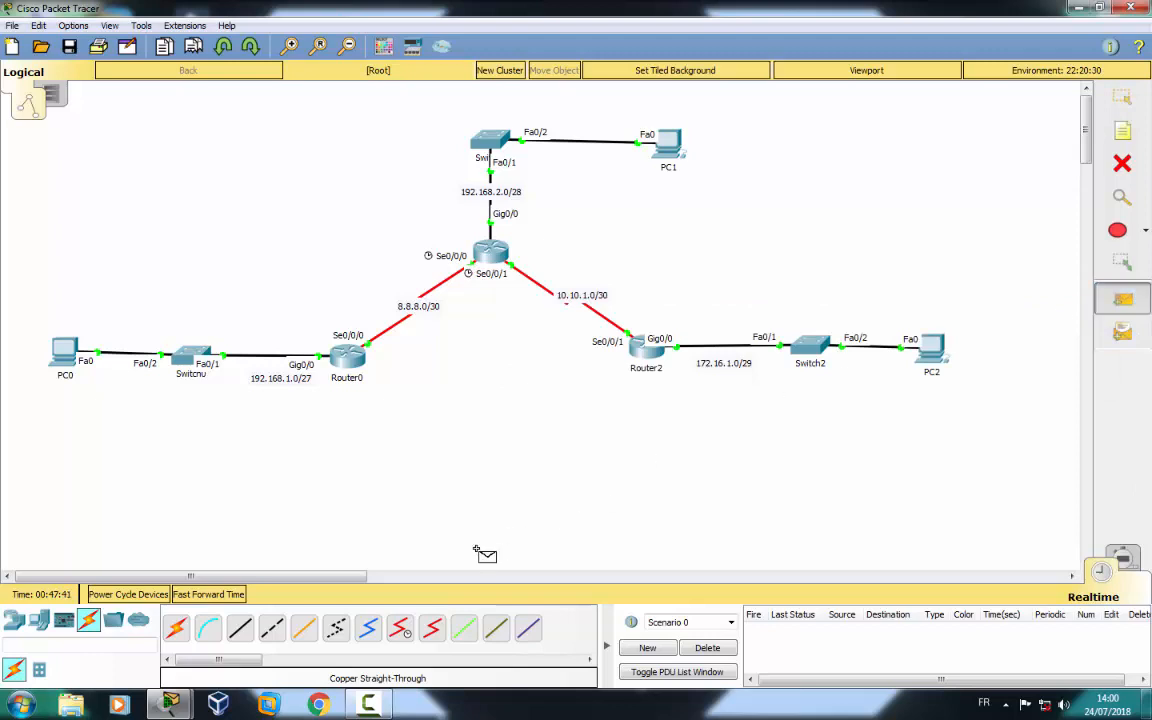
{"action": "left_click", "coordinate": [64, 355]}
{"action": "left_click", "coordinate": [666, 145]}
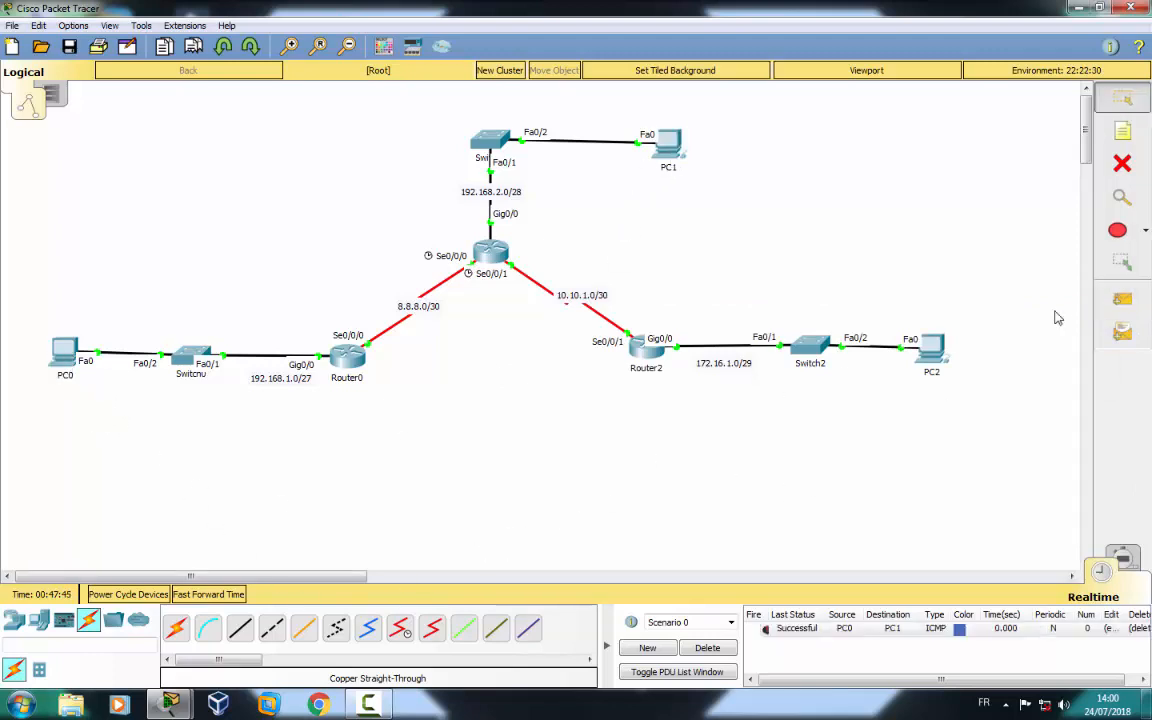
{"action": "left_click", "coordinate": [1122, 298]}
{"action": "left_click", "coordinate": [62, 355]}
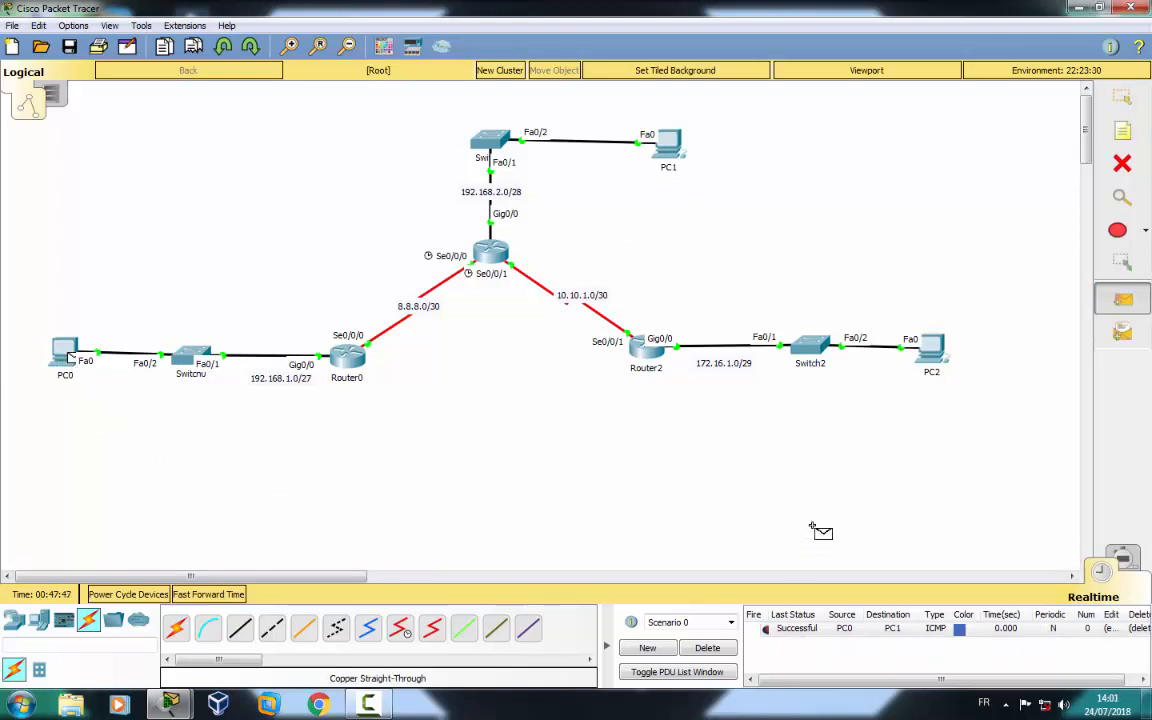
{"action": "left_click", "coordinate": [930, 352]}
Send a simple PDU from PC2 to PC1 and delete Scenario 0's test PDUs.
{"action": "left_click", "coordinate": [1122, 298]}
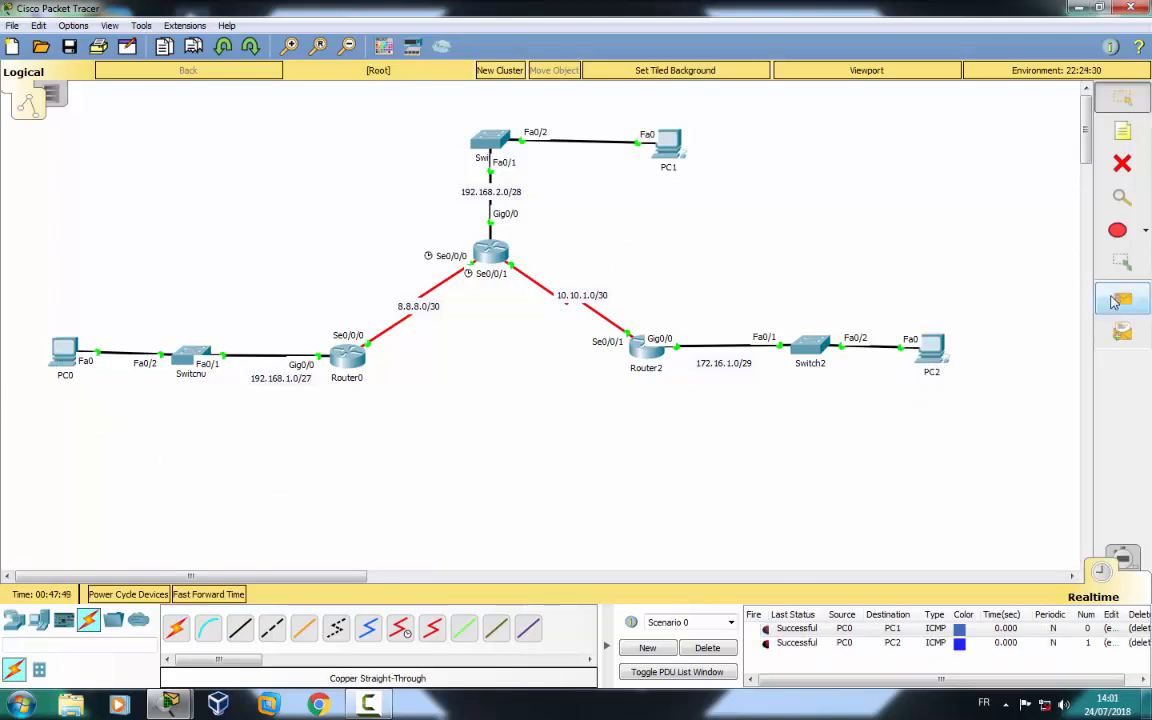
{"action": "left_click", "coordinate": [930, 347]}
{"action": "left_click", "coordinate": [668, 150]}
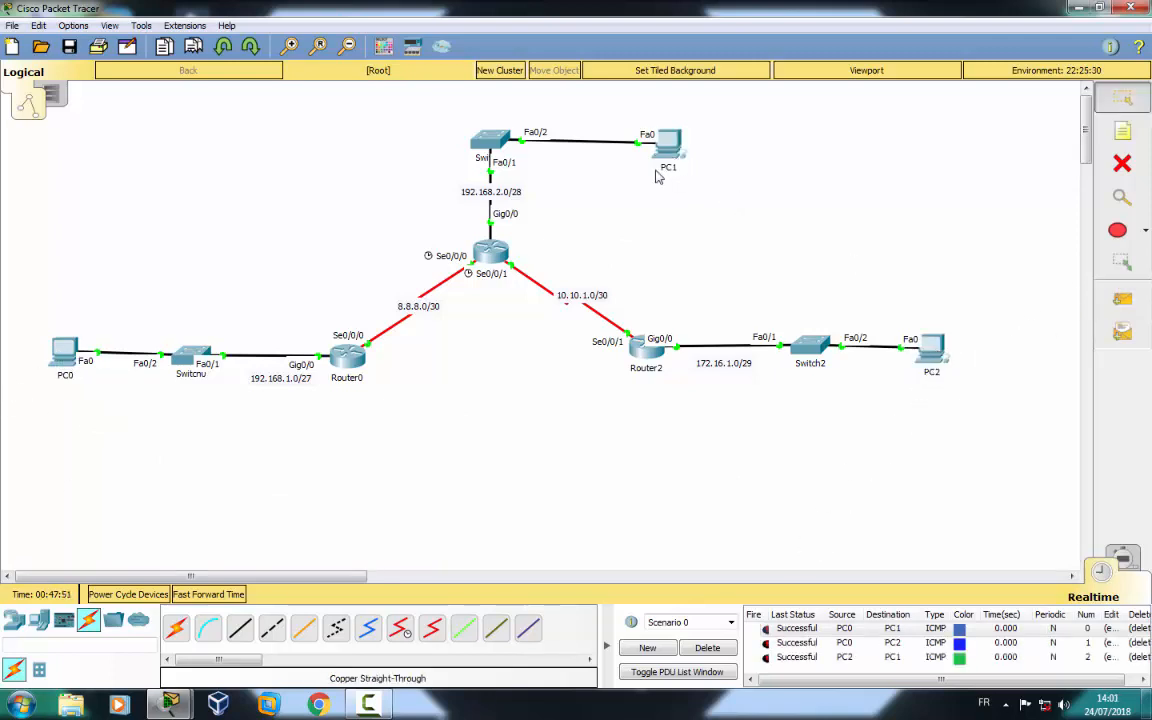
{"action": "left_click", "coordinate": [730, 652]}
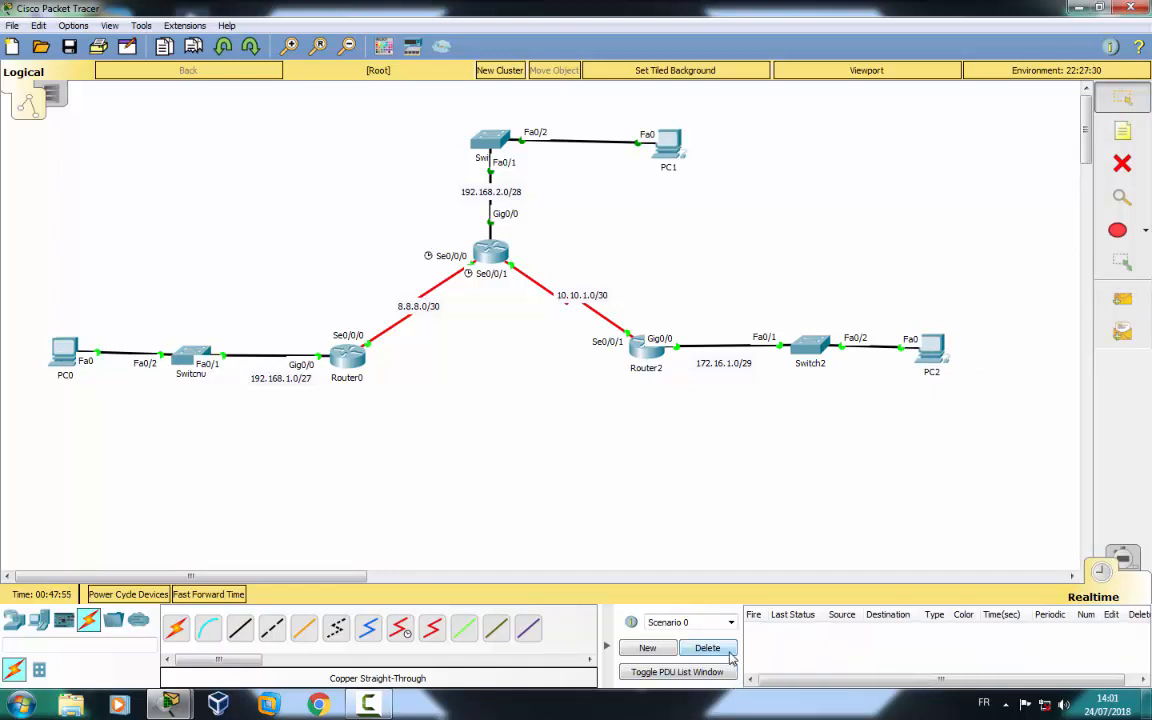